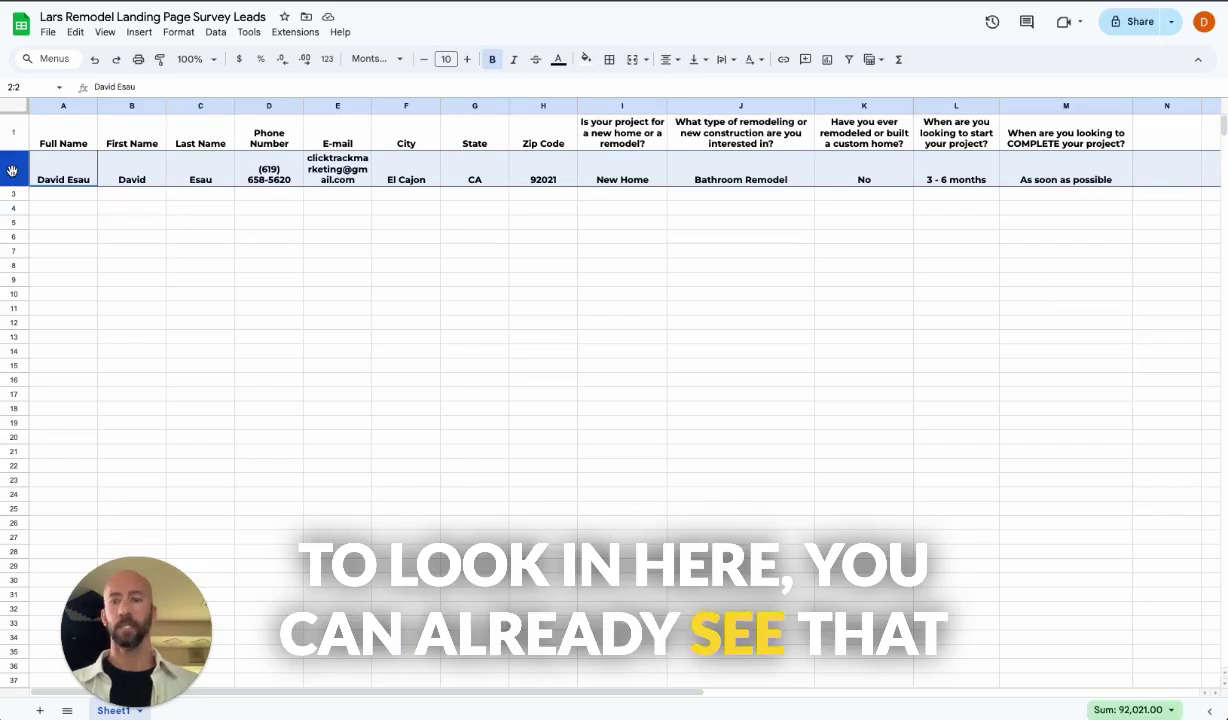
Remove bold formatting from the lead entry in row 2 and widen the E-mail column.
key(ctrl+b)
click(299, 270)
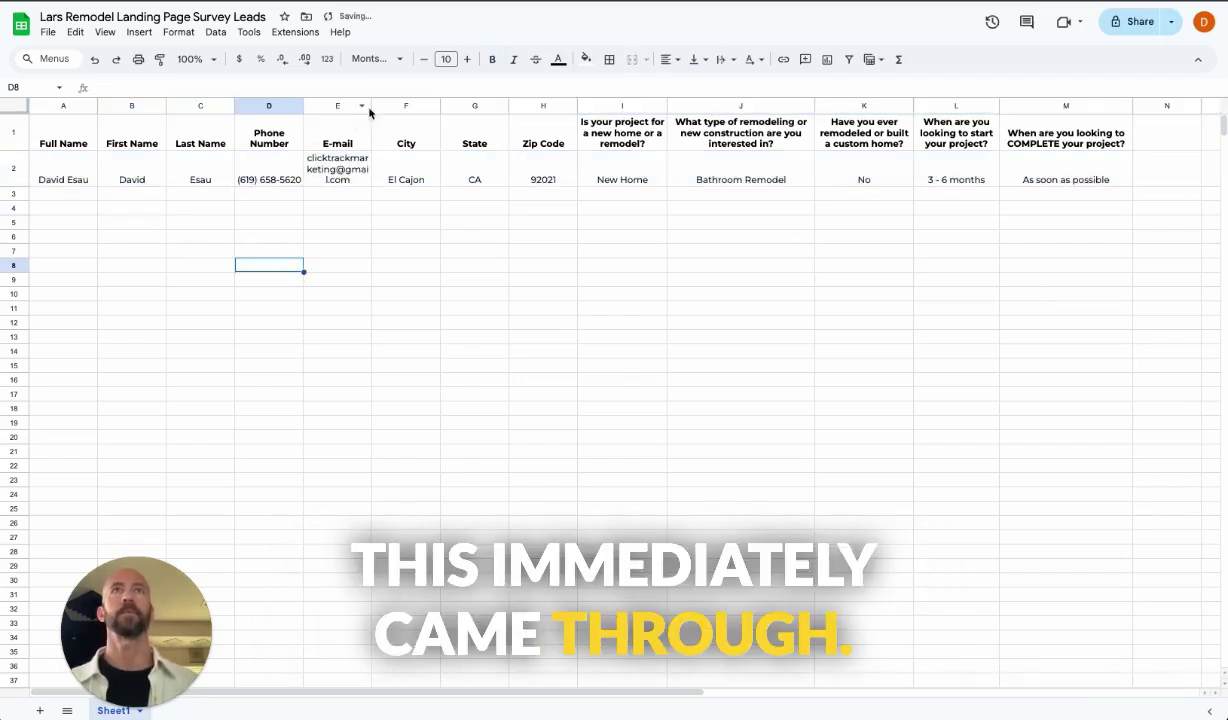
drag(371, 106, 413, 106)
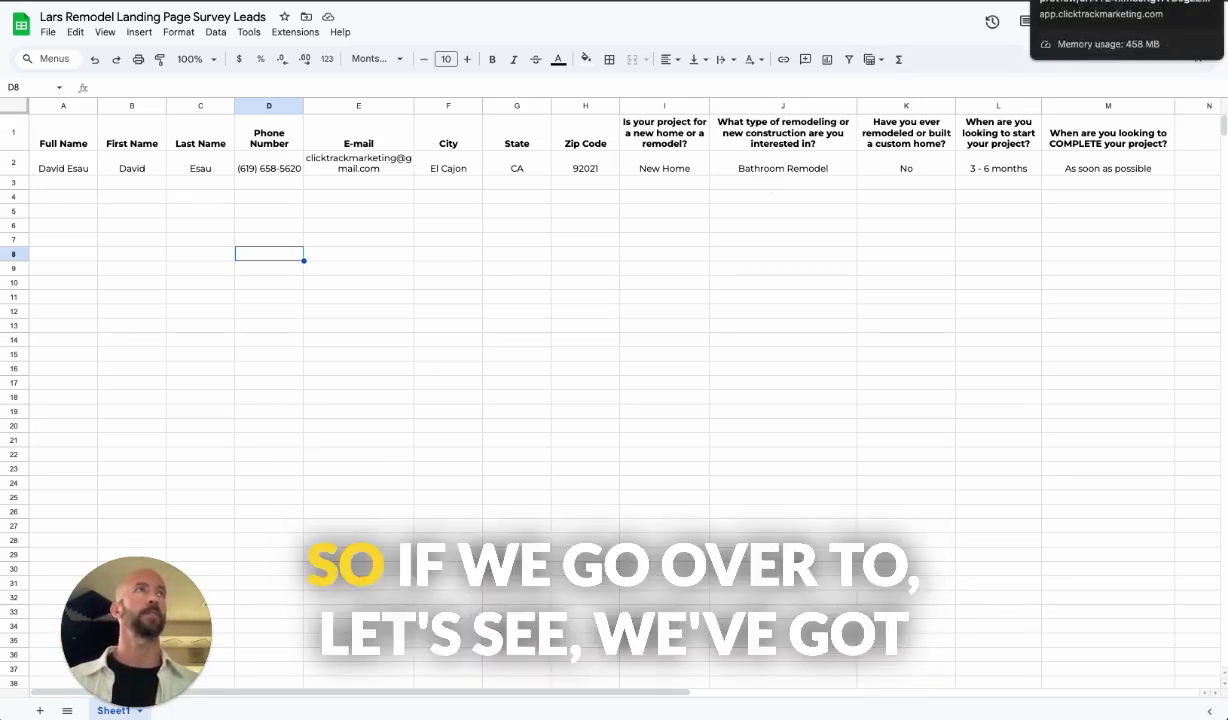
Switch to the Lars Remodel Landing Page Survey Funnel Automation workflow in ClickTrack Marketing and examine its survey trigger, opportunity, tag, notification and email actions.
click(1098, 1)
click(1110, 1)
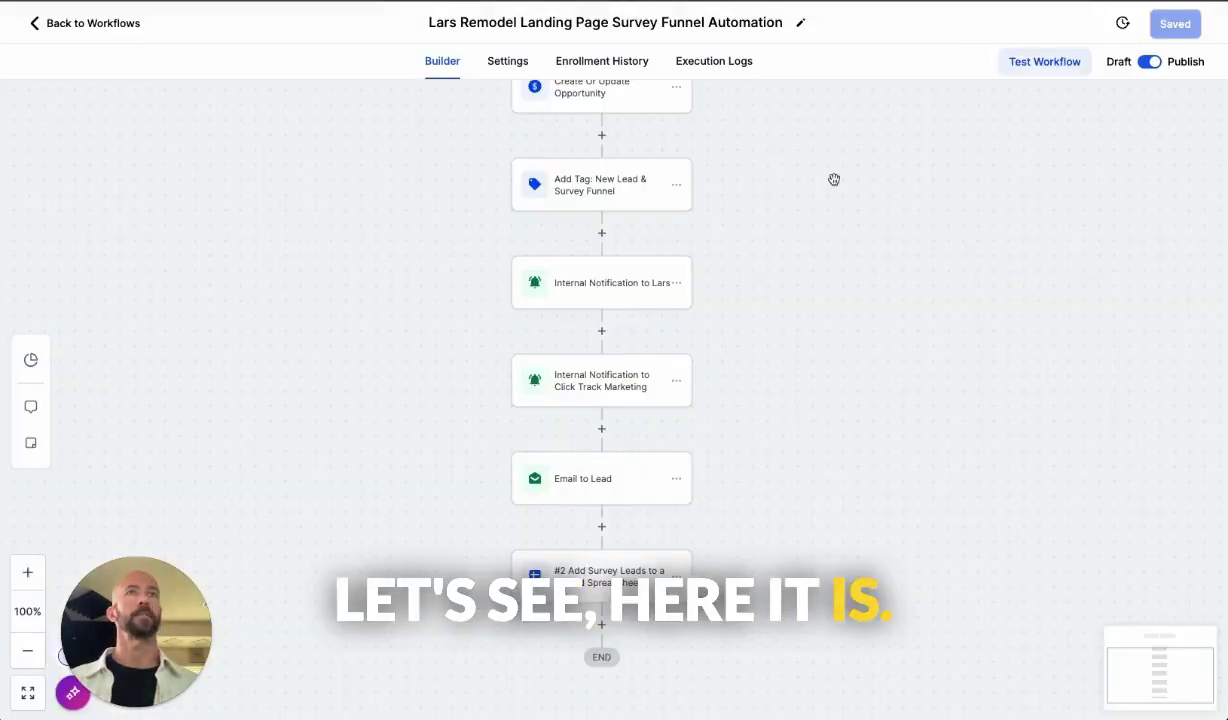
scroll(773, 267, up, 3)
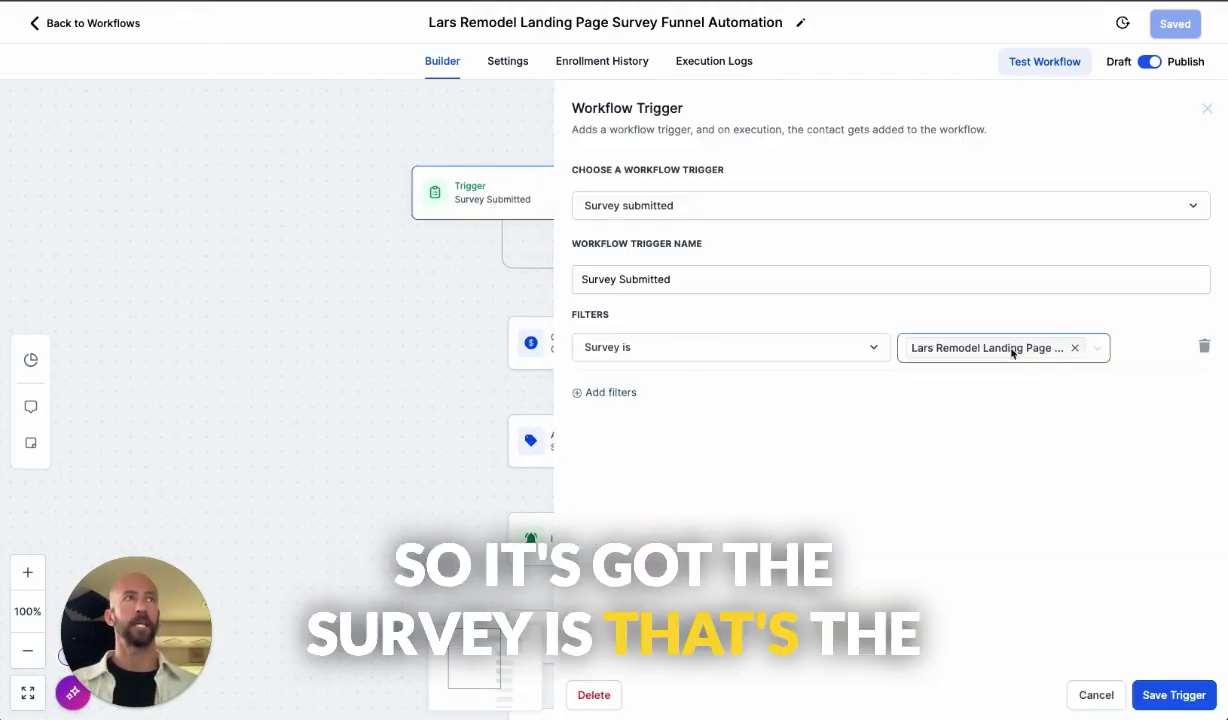
click(1093, 695)
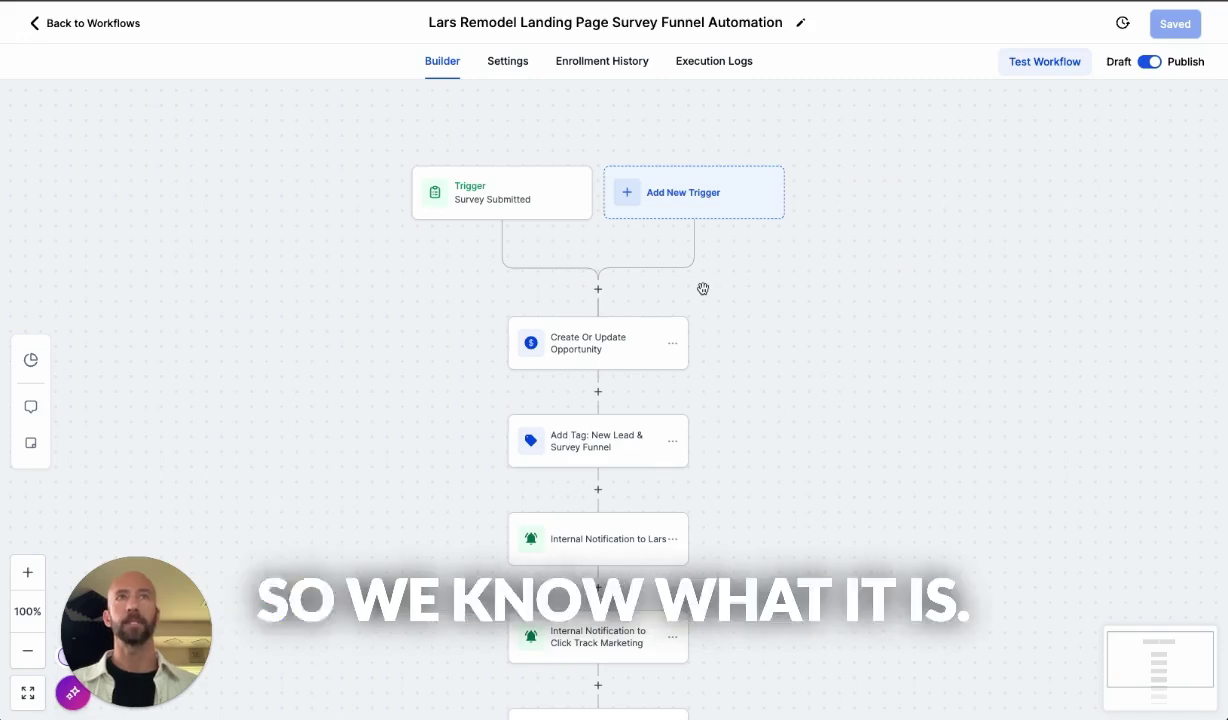
scroll(699, 285, down, 2)
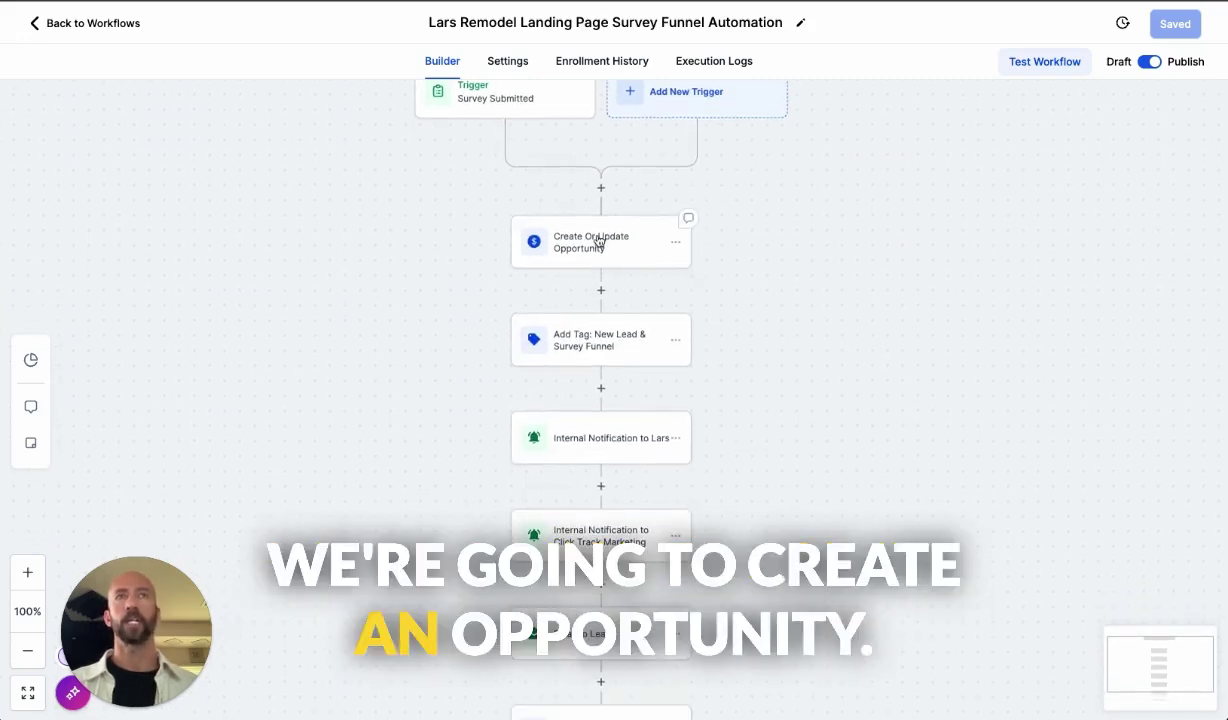
click(598, 242)
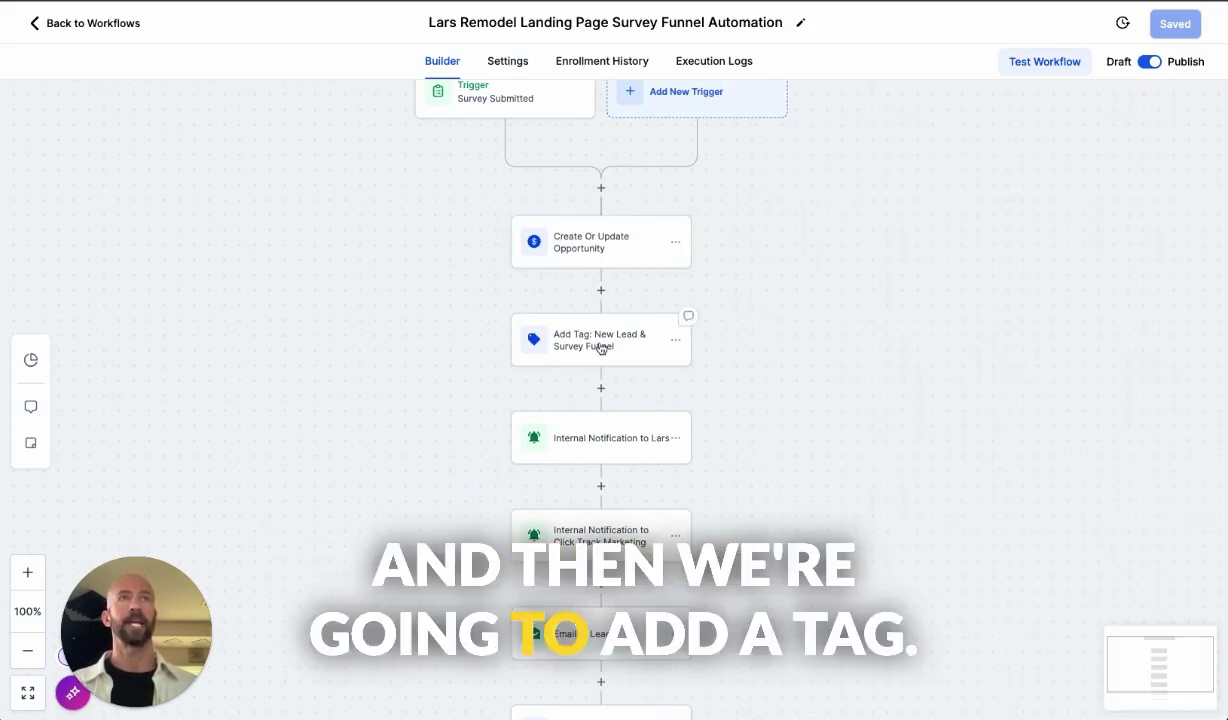
click(600, 345)
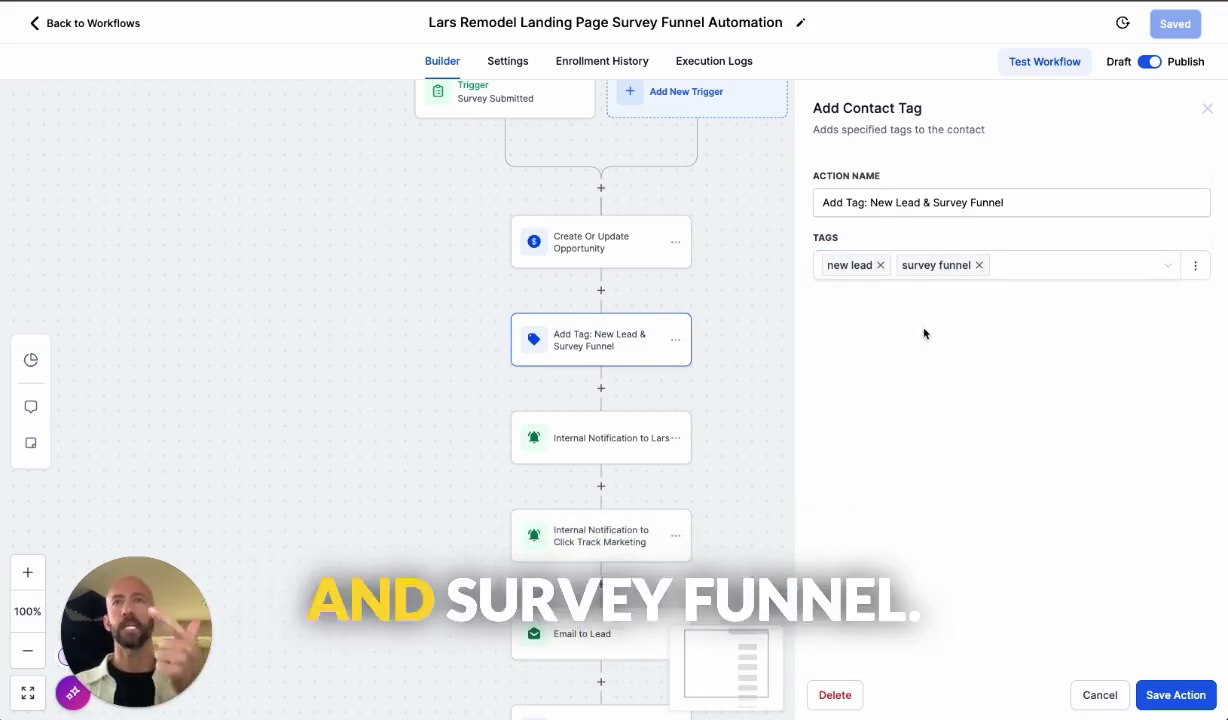
click(1098, 700)
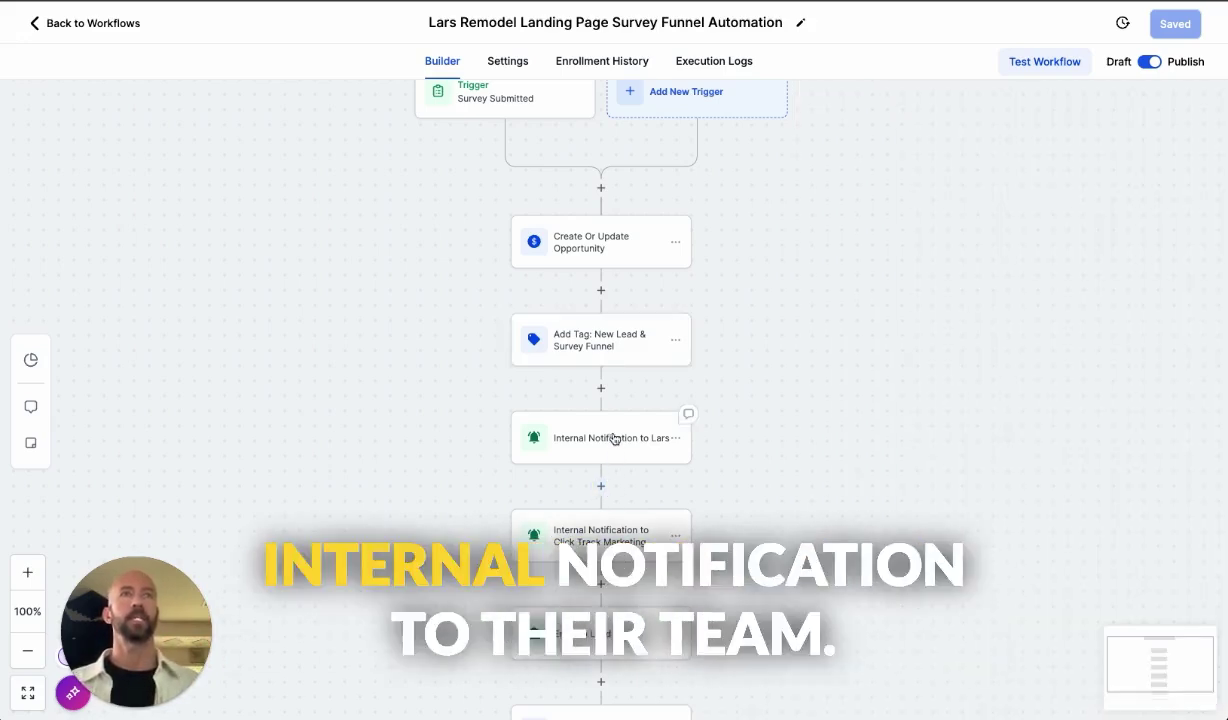
scroll(614, 438, down, 4)
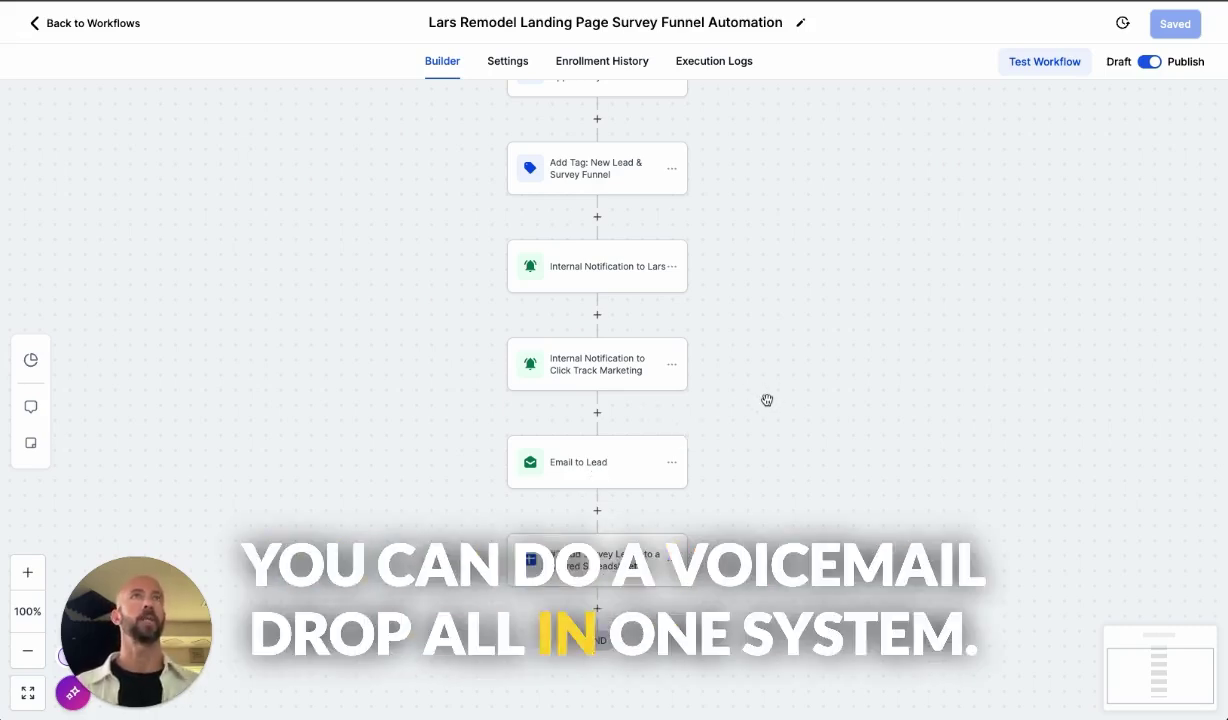
scroll(767, 400, up, 4)
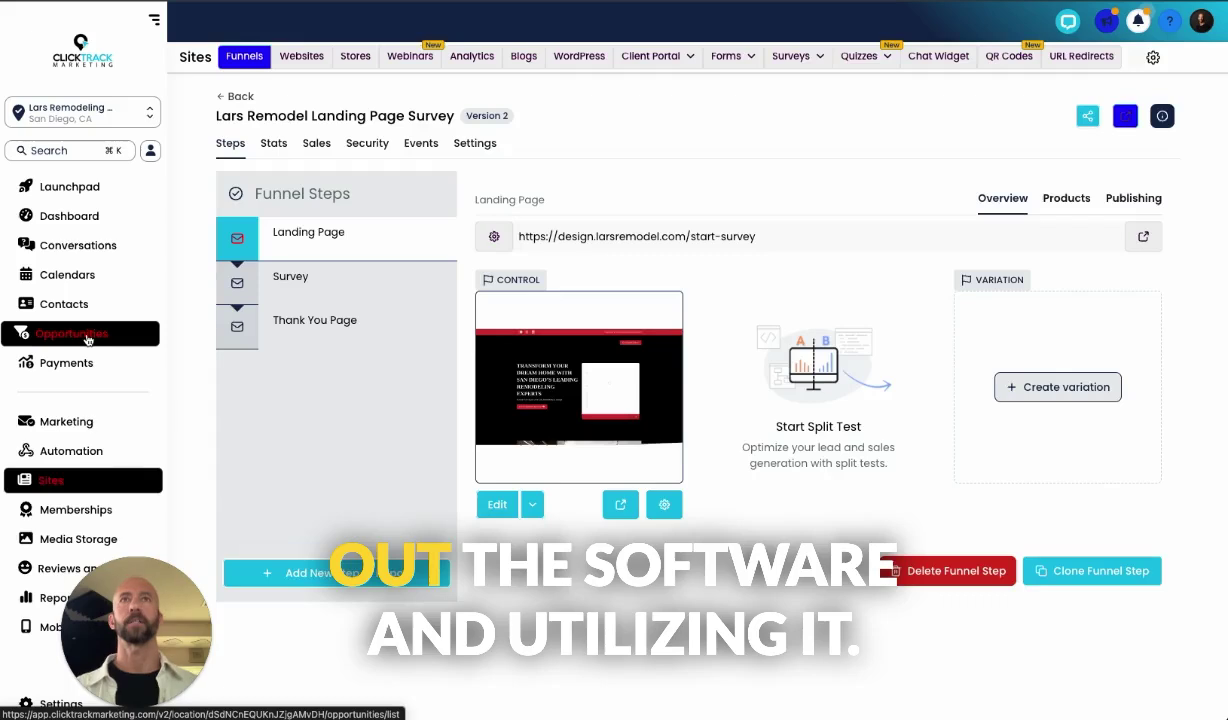
Examine the details of the first New Lead opportunity in the Leads pipeline, including its source and tags, without changing it.
click(87, 338)
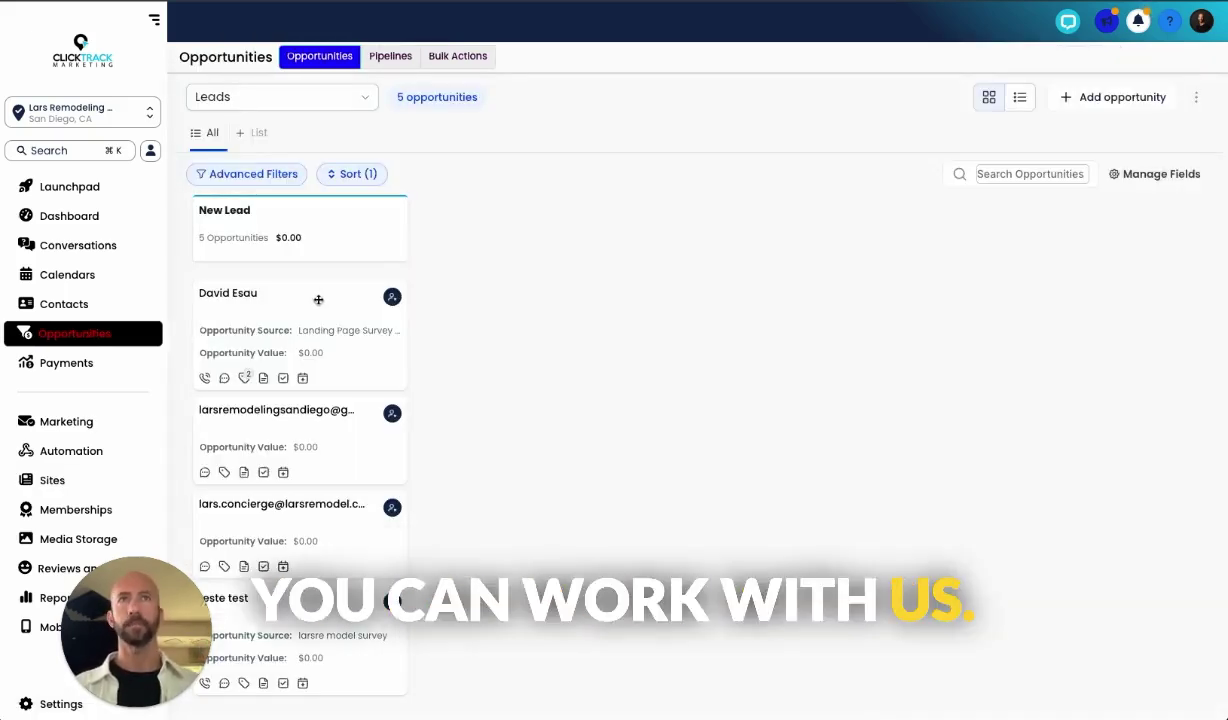
click(295, 308)
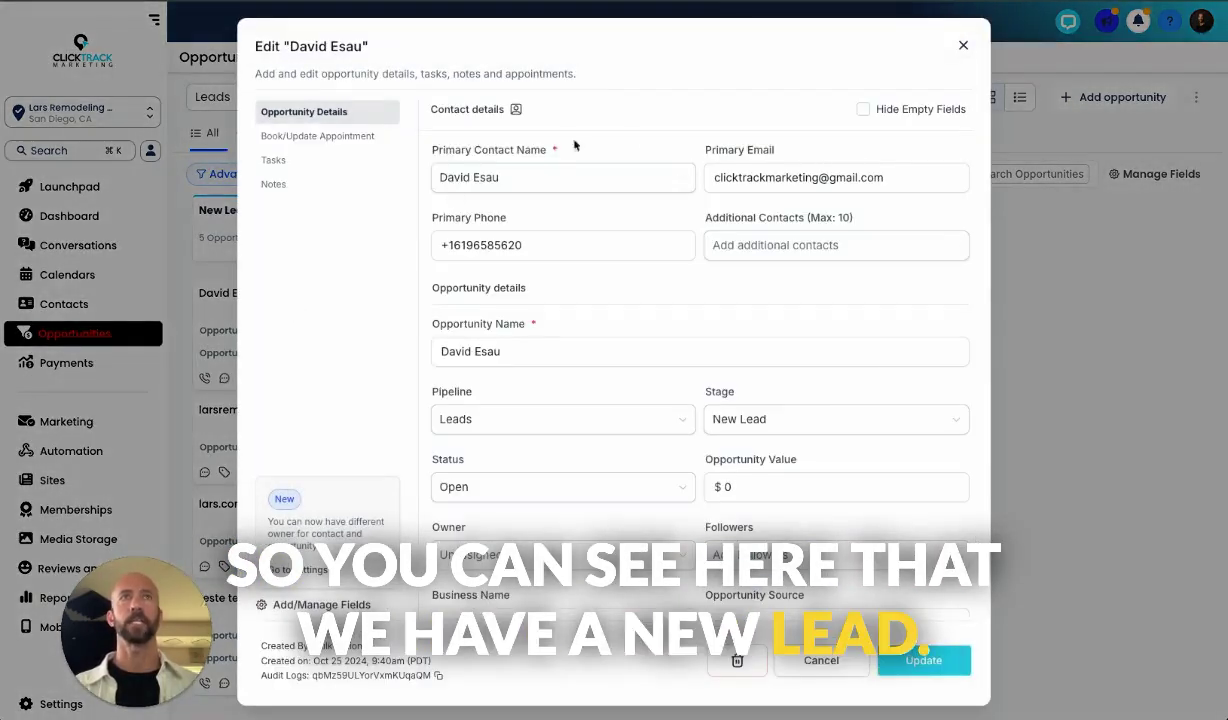
scroll(778, 216, down, 2)
scroll(778, 216, down, 1)
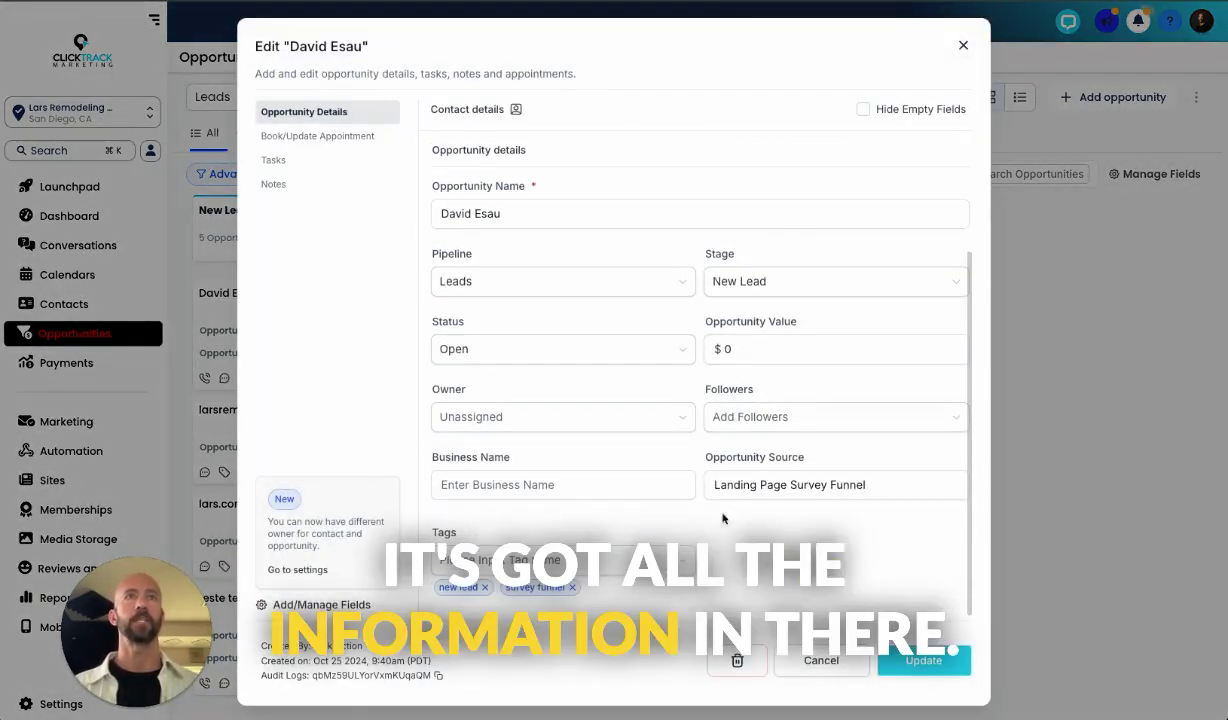
click(628, 419)
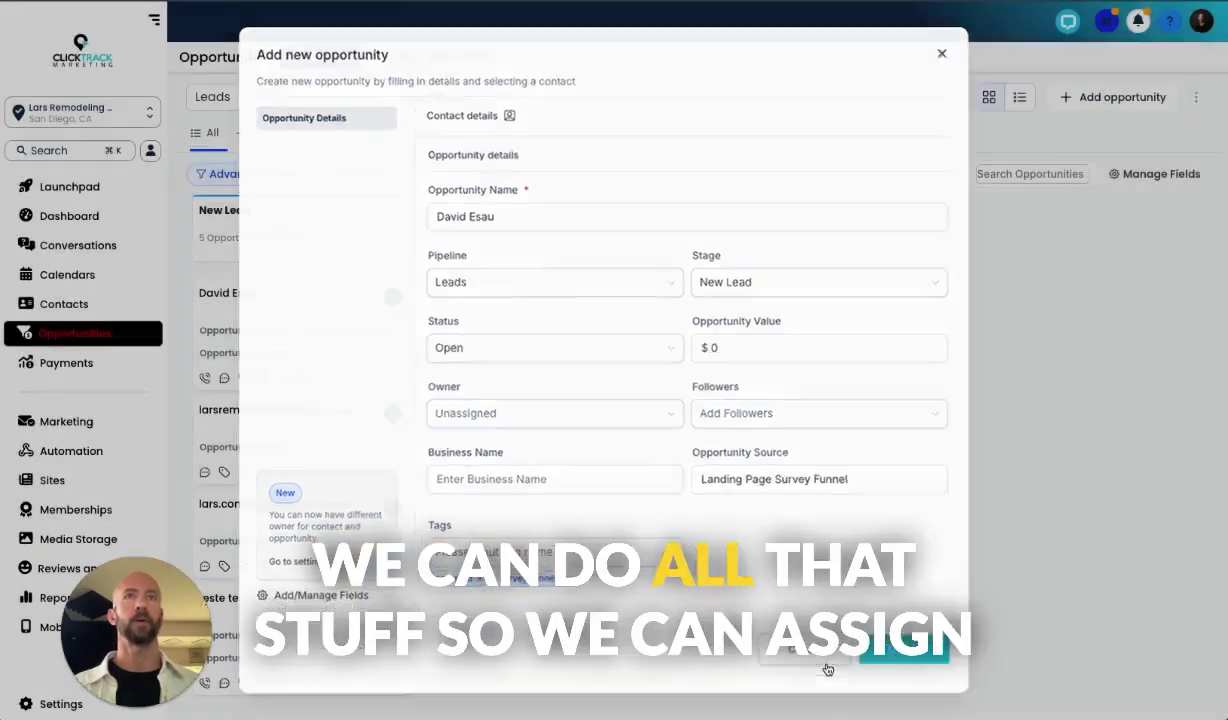
click(822, 665)
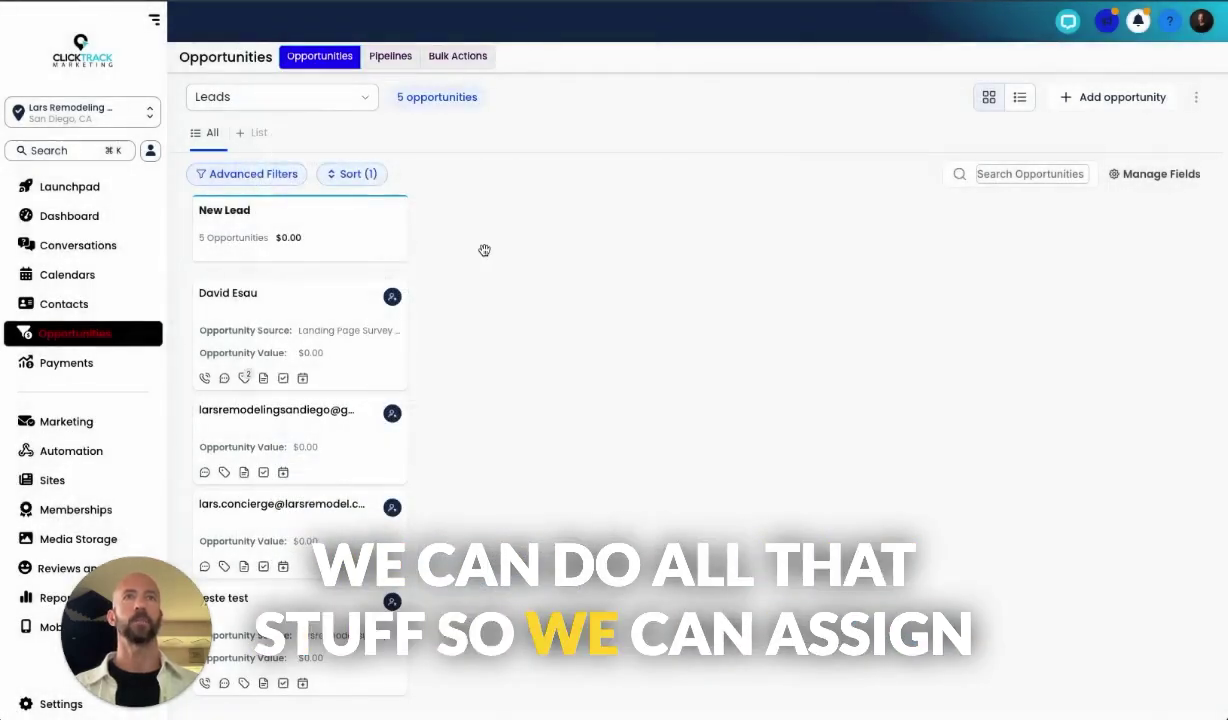
Edit the Leads pipeline and rename it as Lars Remodel Survey Landing Page Funnel.
click(392, 58)
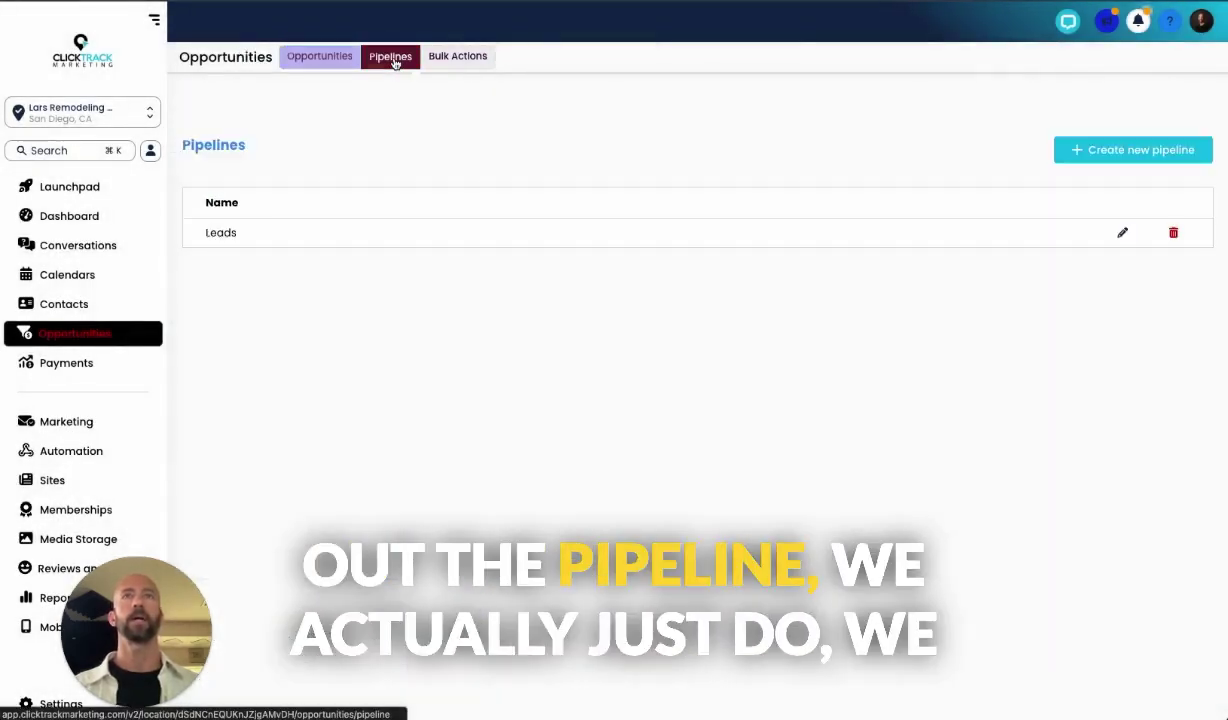
click(1122, 235)
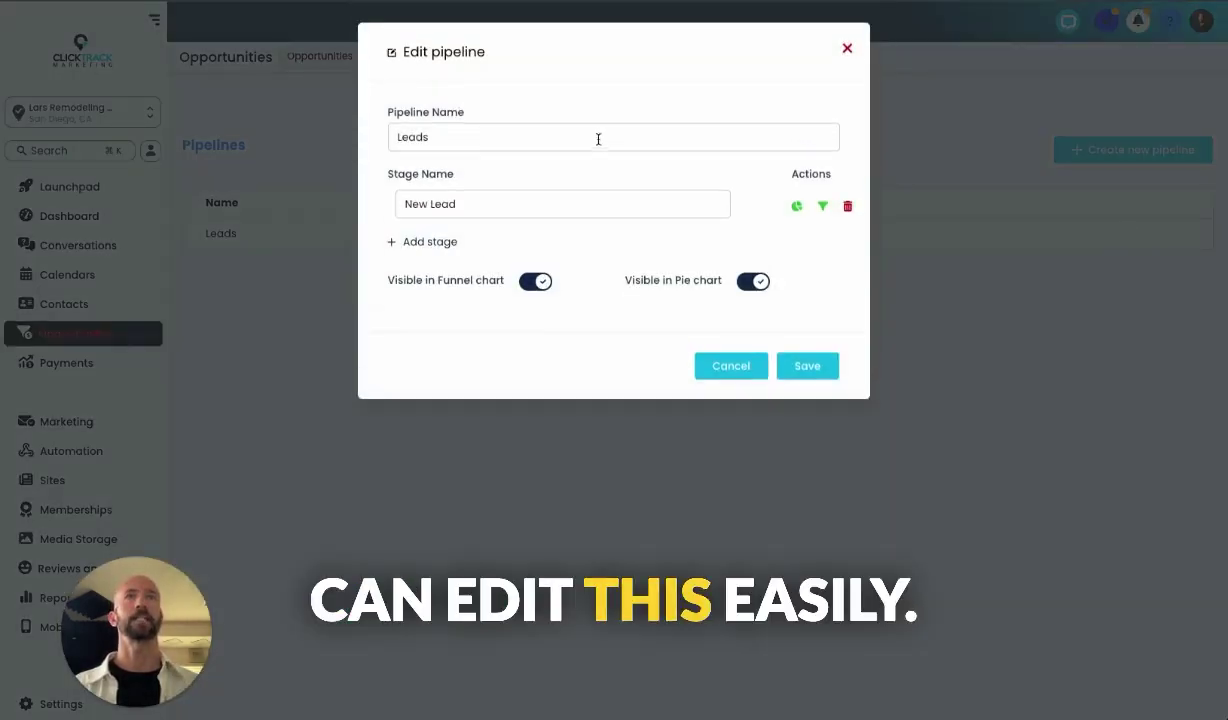
double_click(425, 137)
text(Lars)
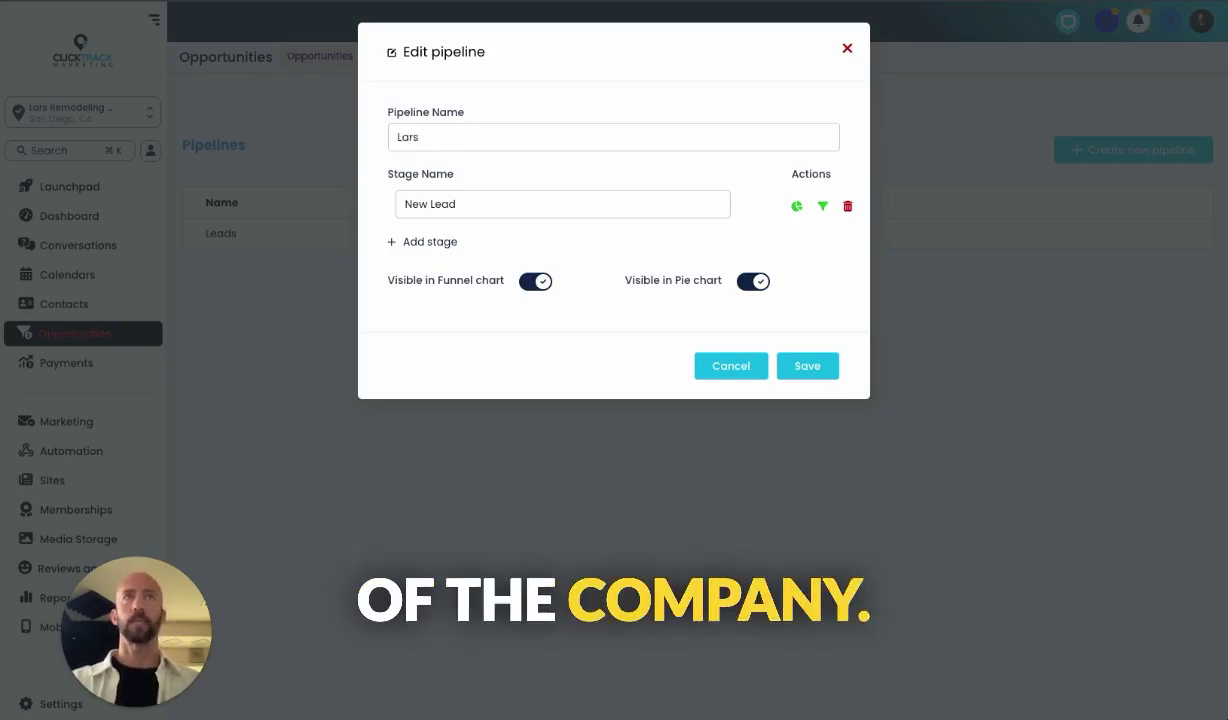
text( rem Remodel Survey Landing Page Funnel)
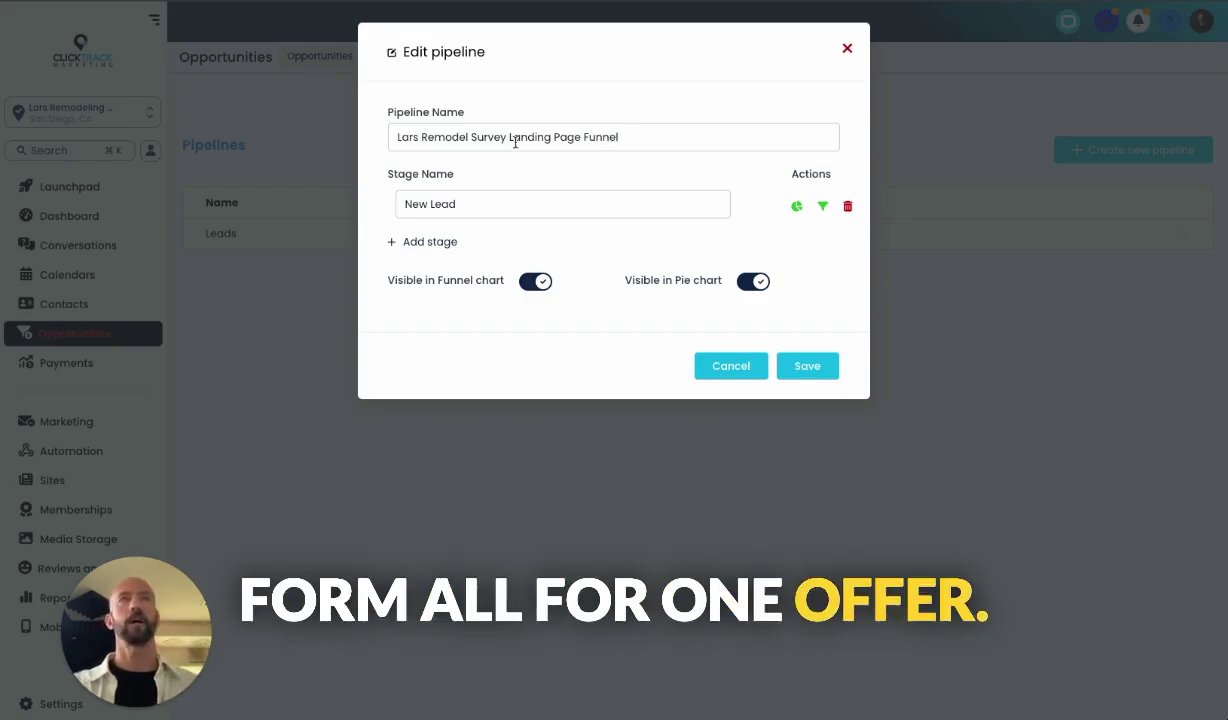
Add a pipeline stage named "Reached out to Lead" below New Lead.
click(438, 241)
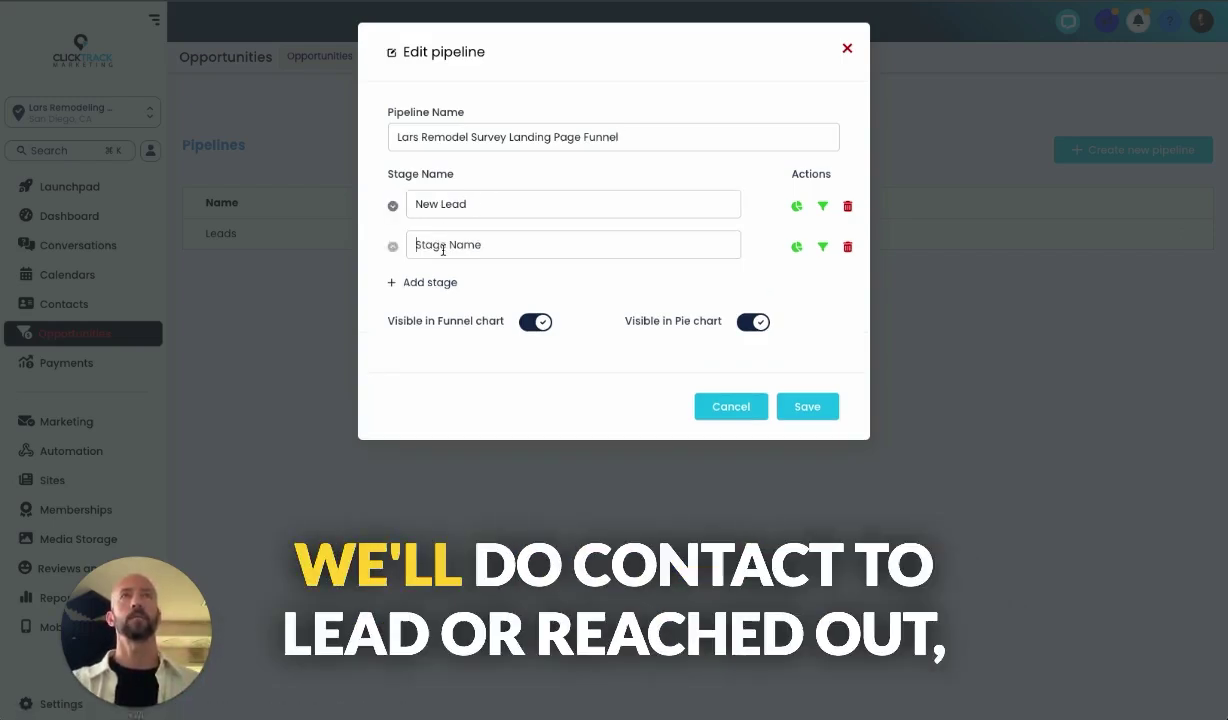
text(Con)
key(BackSpace)
key(BackSpace)
key(BackSpace)
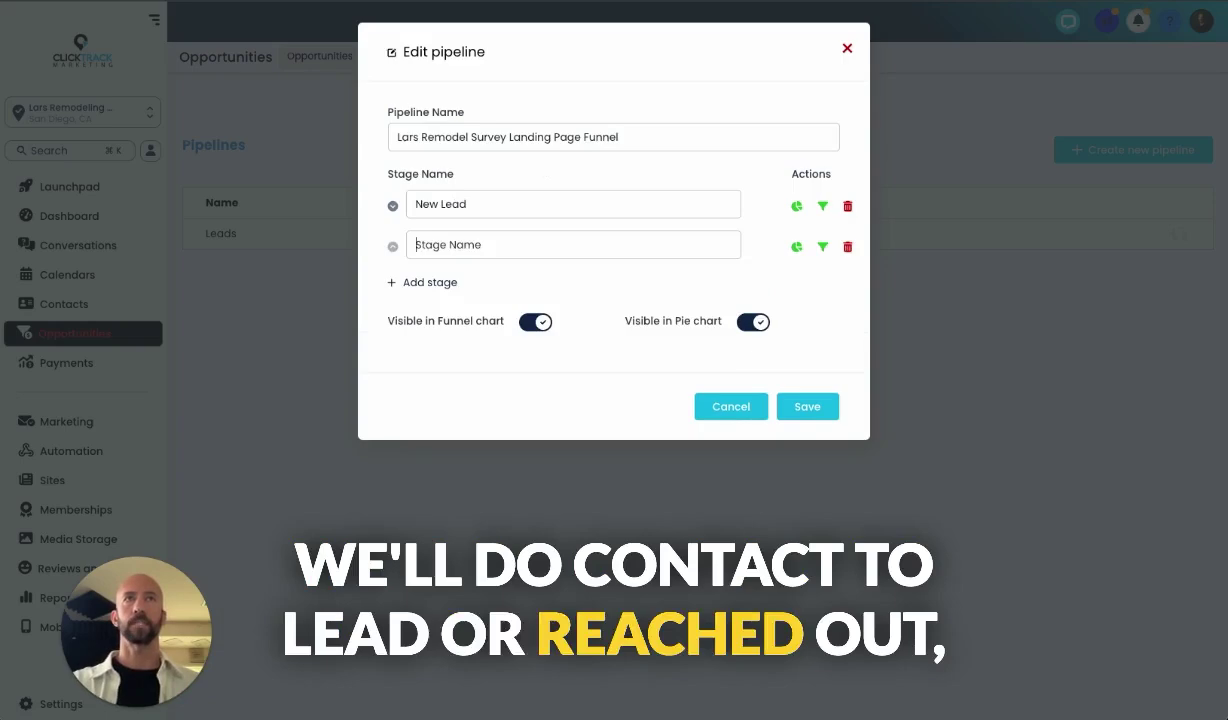
text(Reached out to Lead)
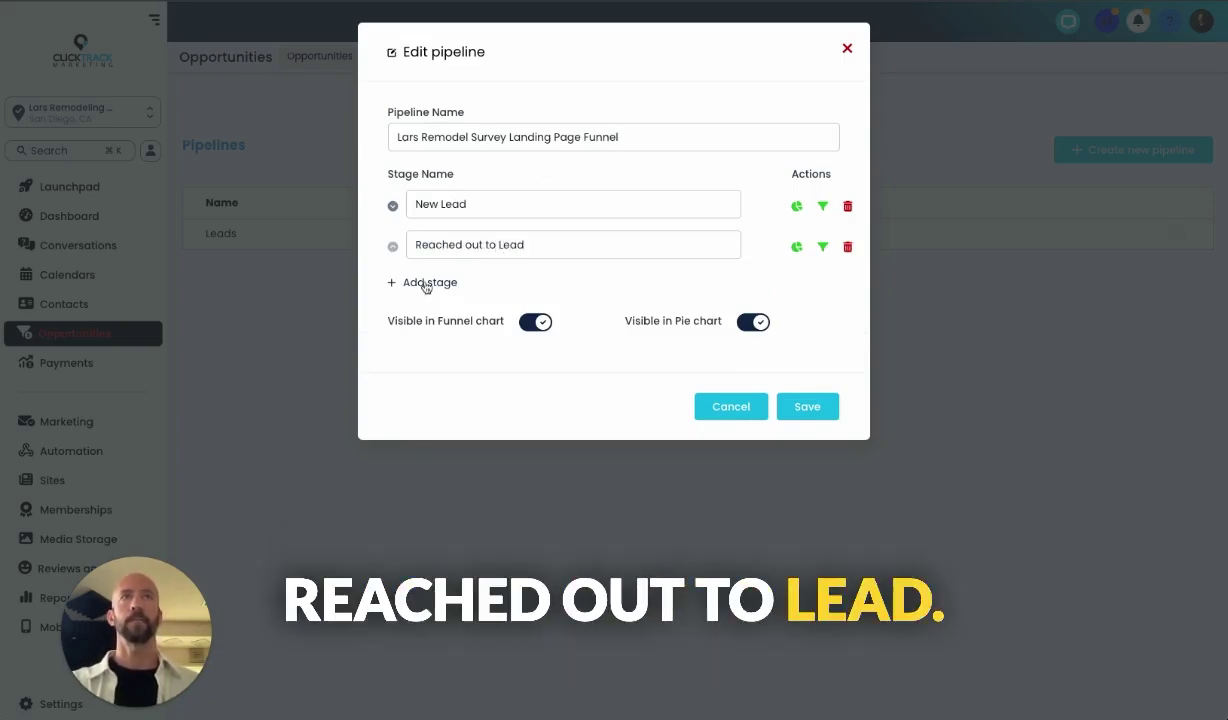
Add two further pipeline stages named "Connected with Lead" and "Scheduled Appointment".
click(425, 284)
text(Connec)
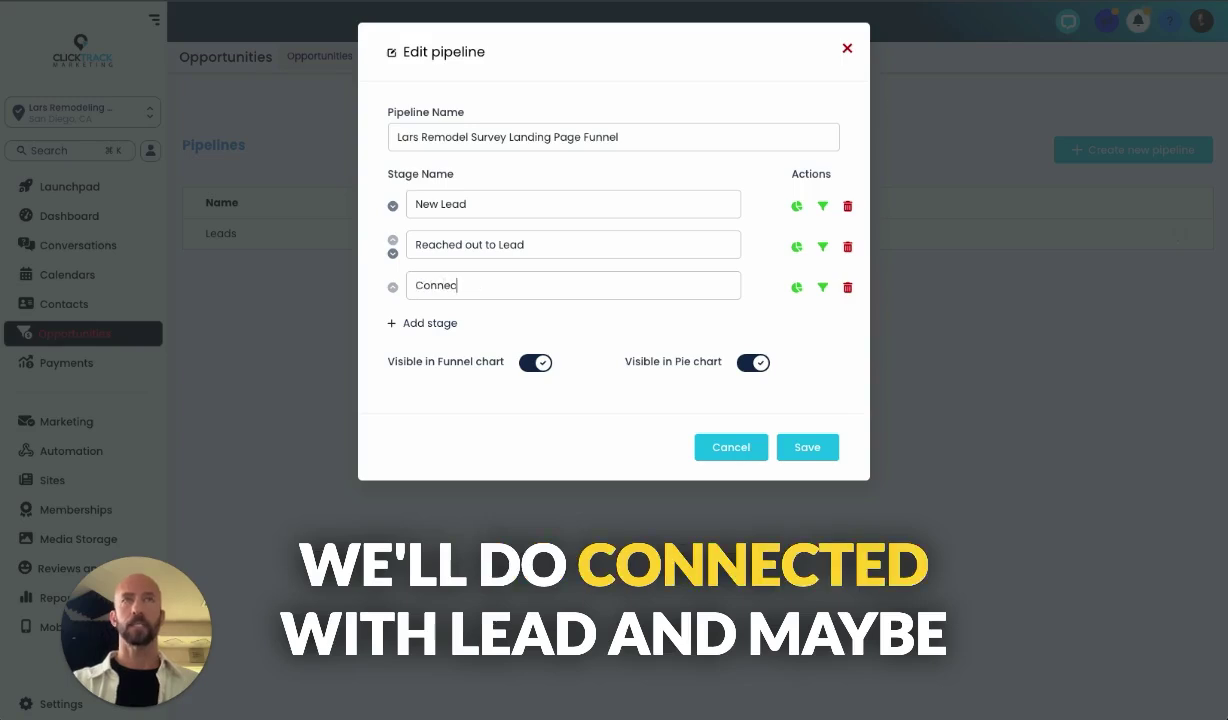
text(ted with Lead)
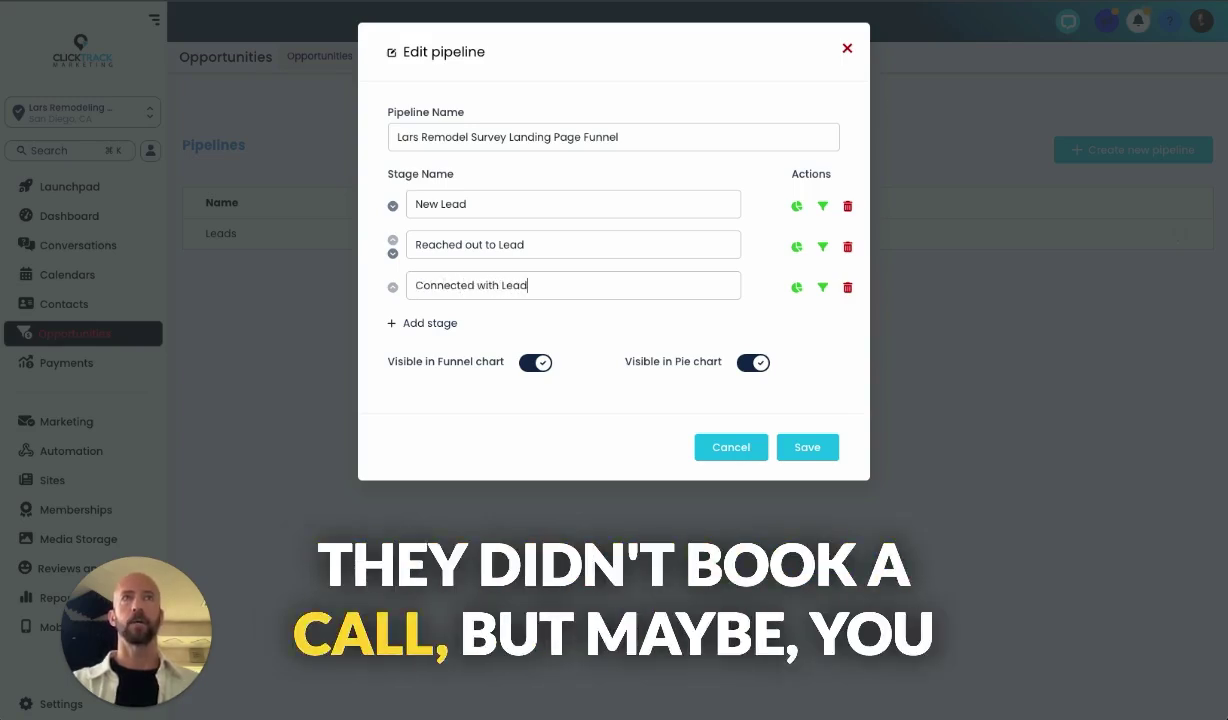
click(414, 321)
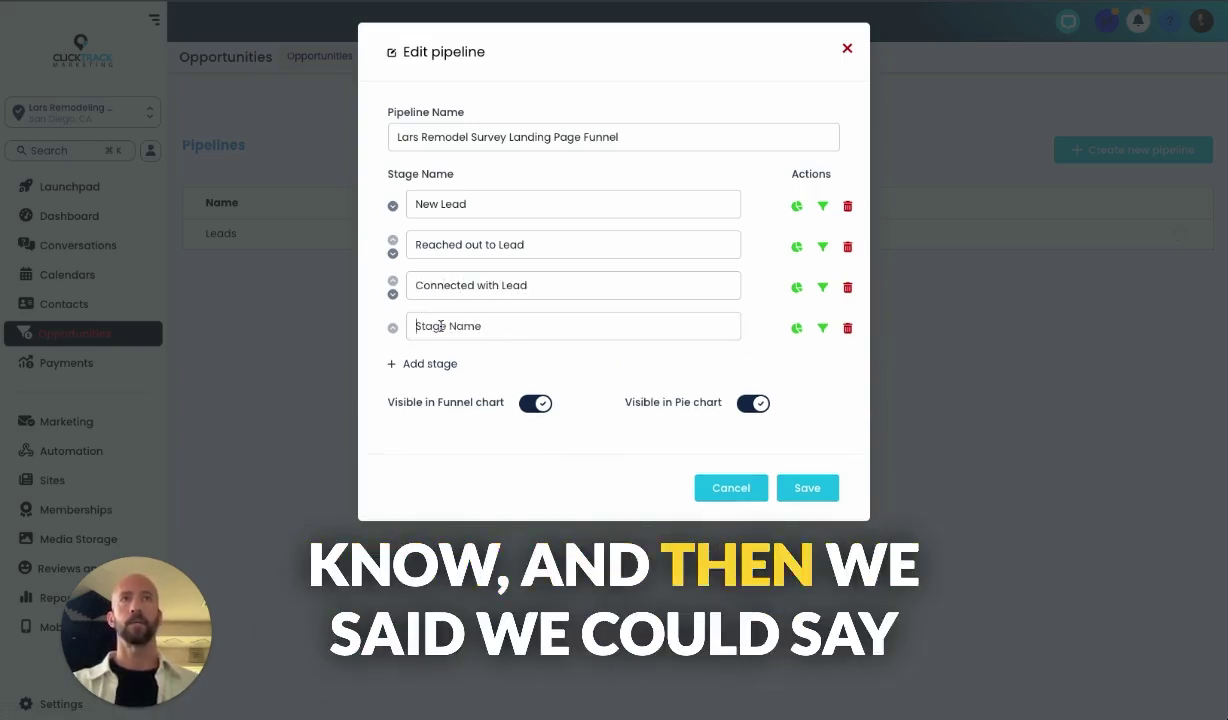
text(Schedule)
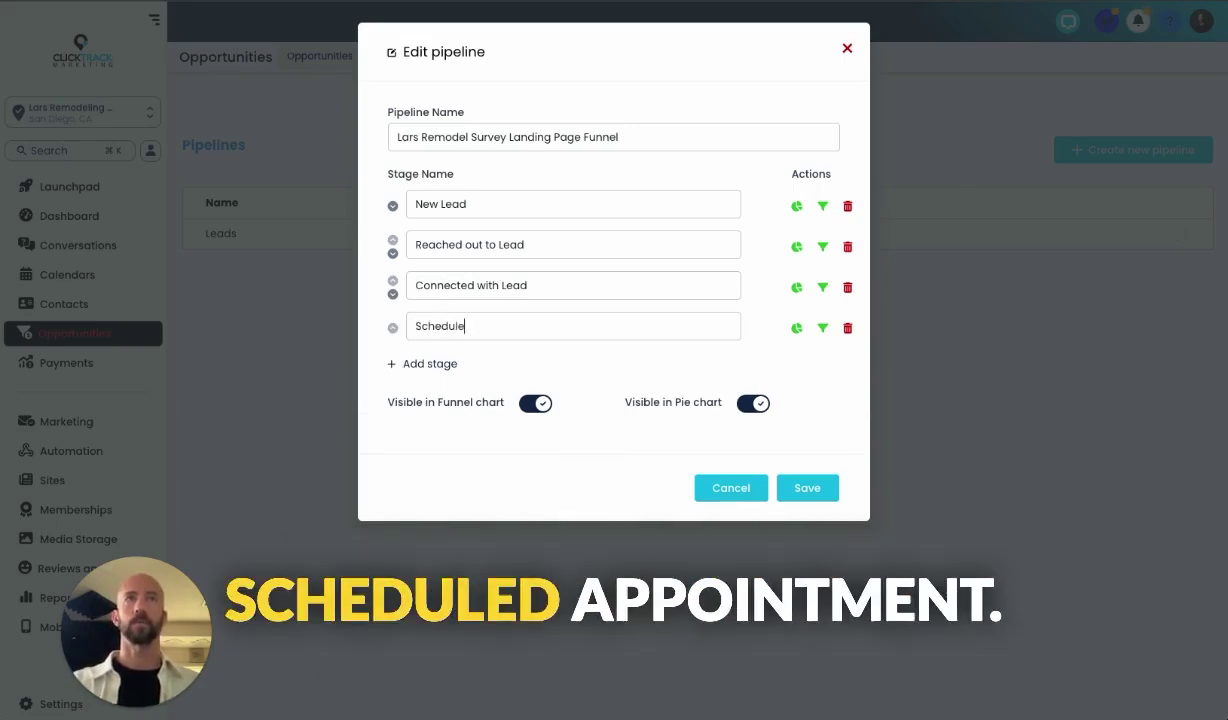
text(d Appointment)
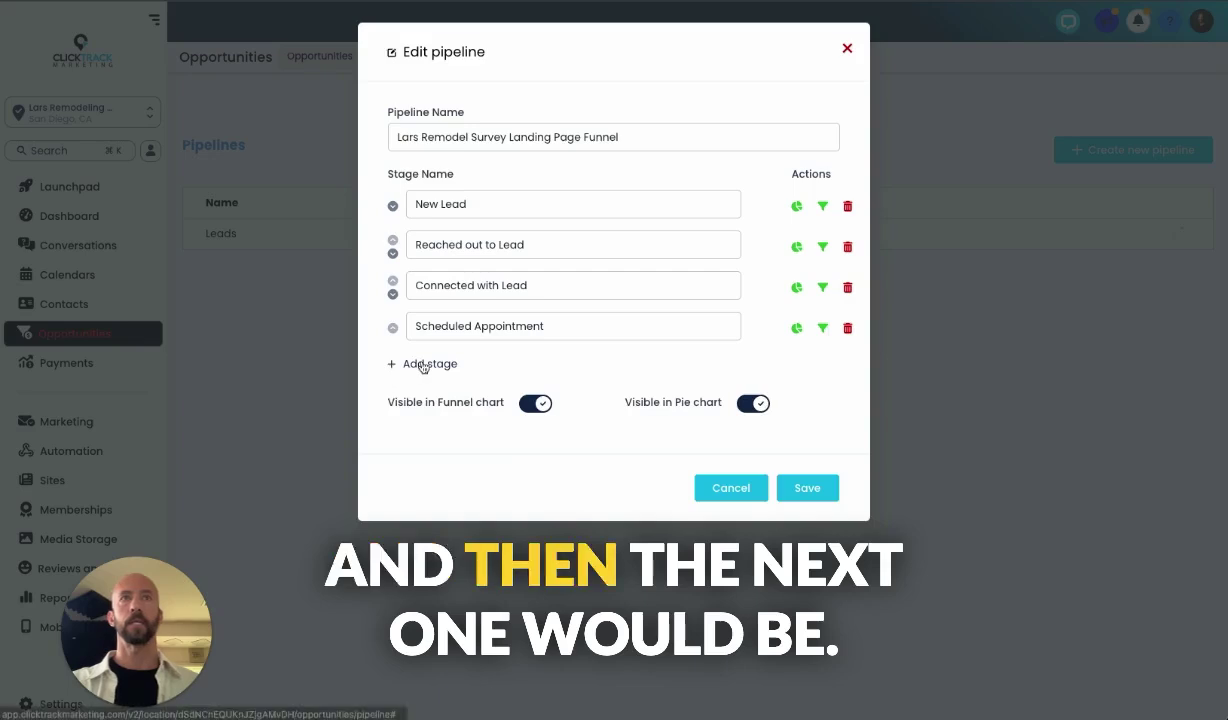
Add a fifth pipeline stage named "No Call / No Show for Appointment".
click(412, 363)
click(437, 369)
text(NO C)
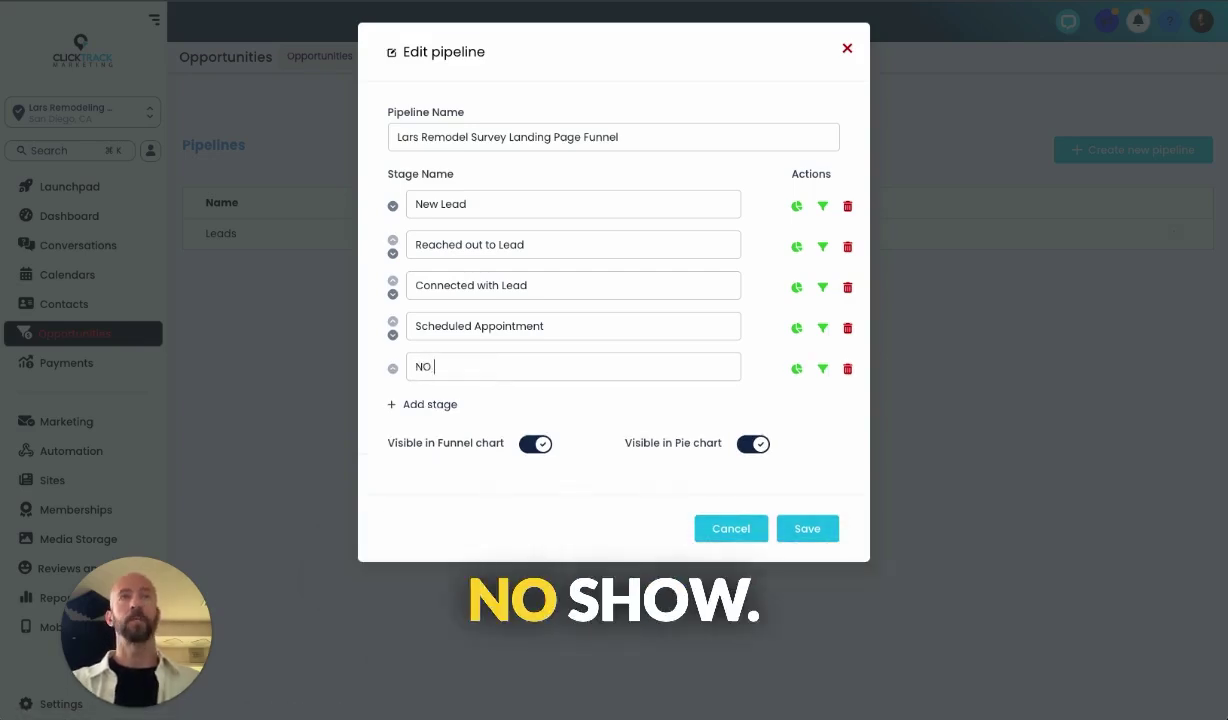
key(BackSpace)
key(BackSpace)
key(BackSpace)
text(o Ca)
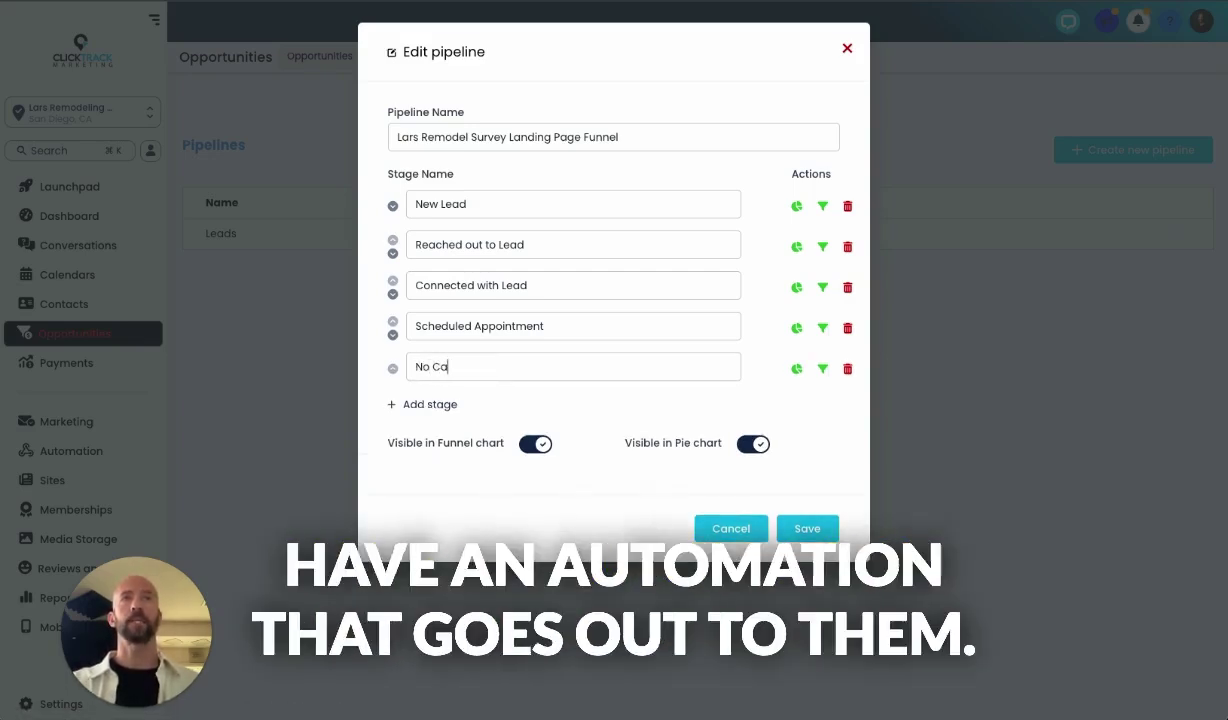
text(ll /)
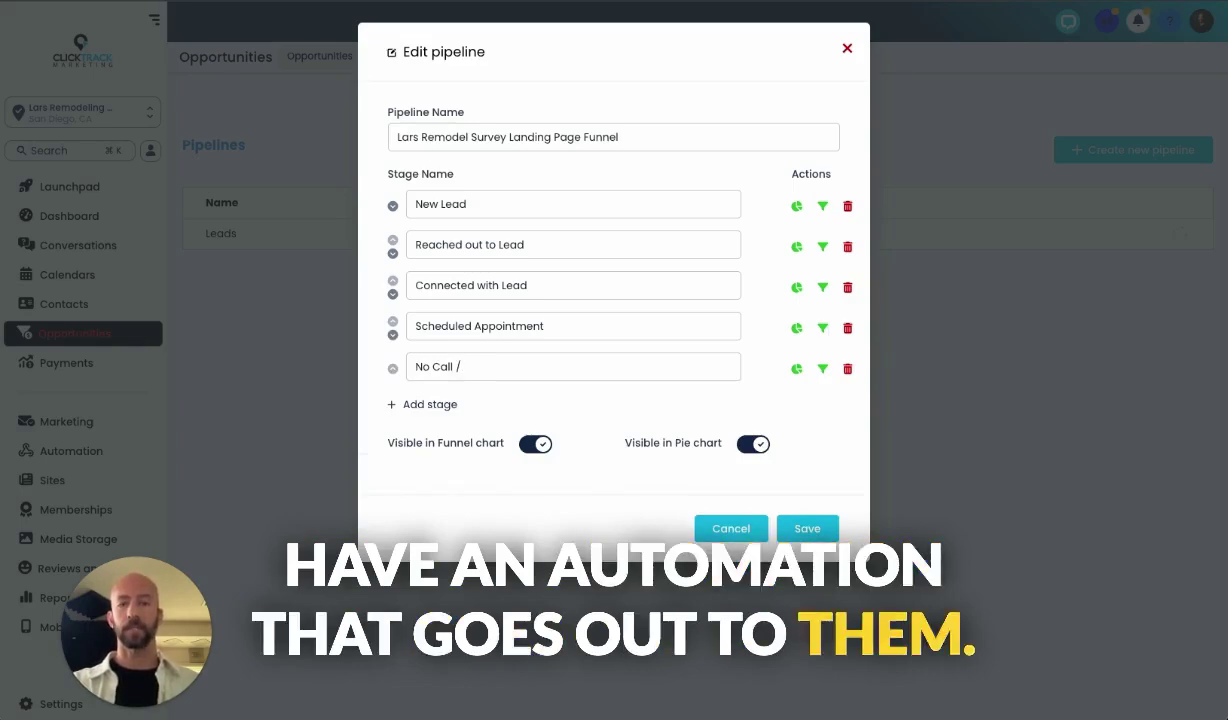
text( No Show)
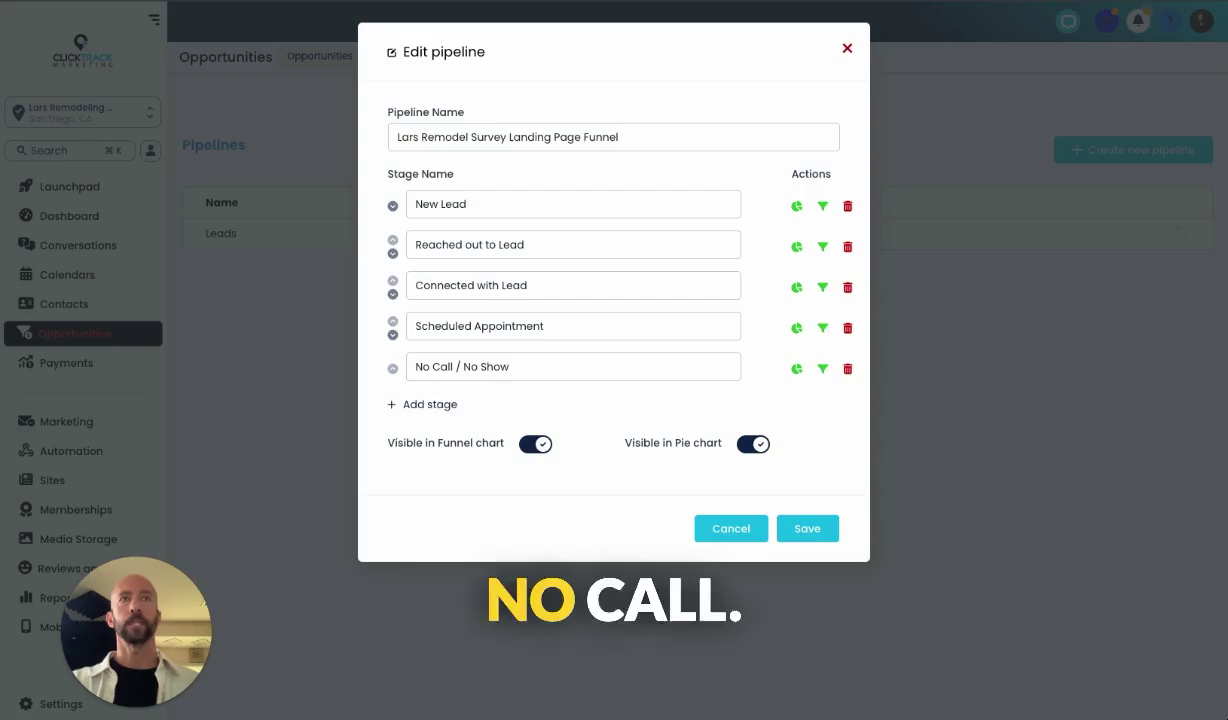
text( for App)
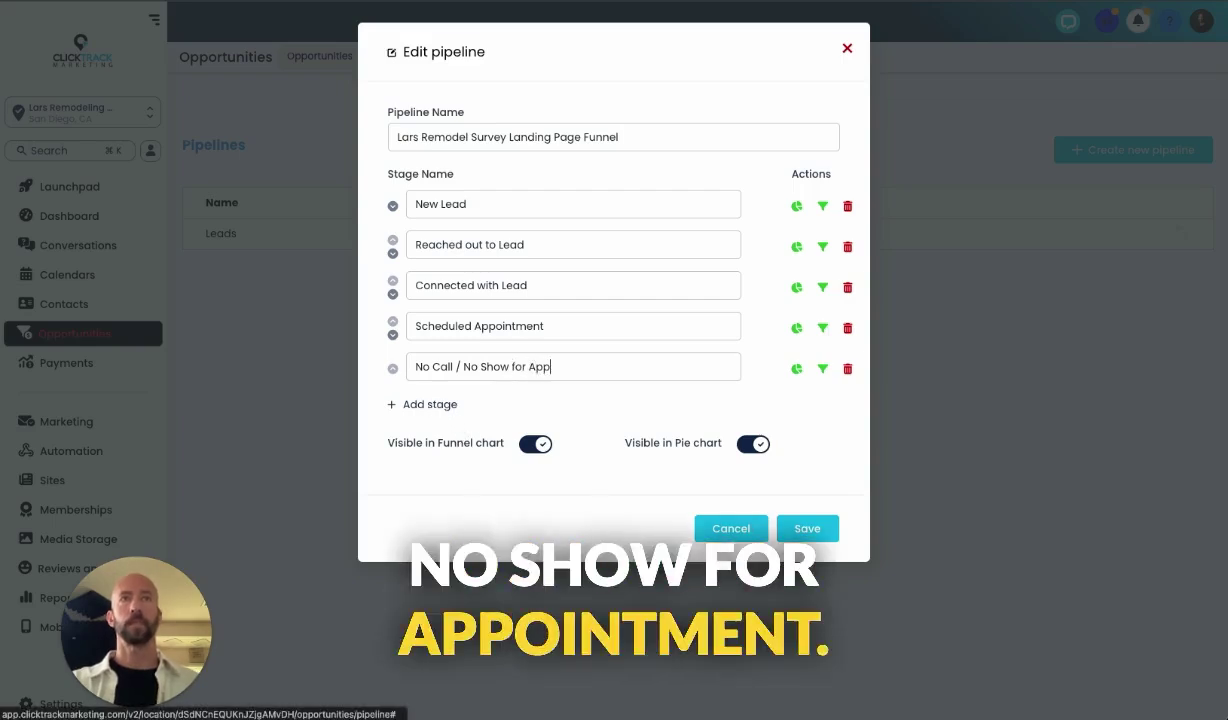
text(ointment)
Add a sixth pipeline stage named "Design Consultation Booked".
click(412, 405)
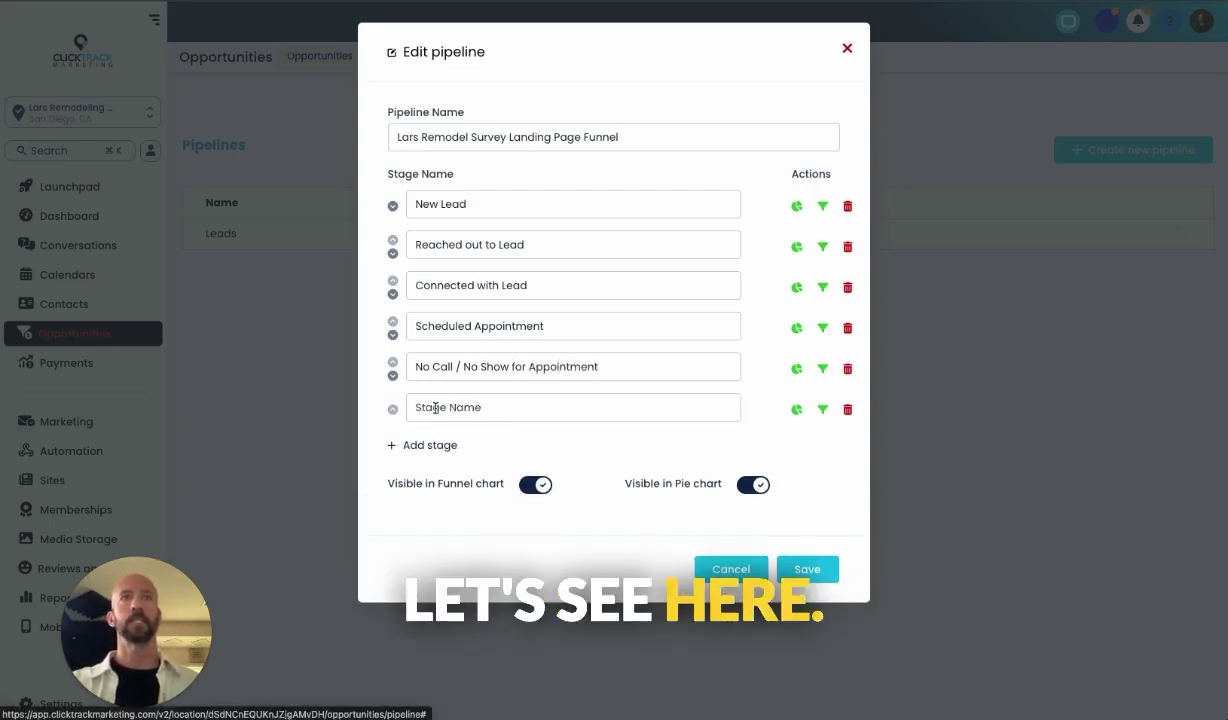
text(Sc)
key(BackSpace)
key(BackSpace)
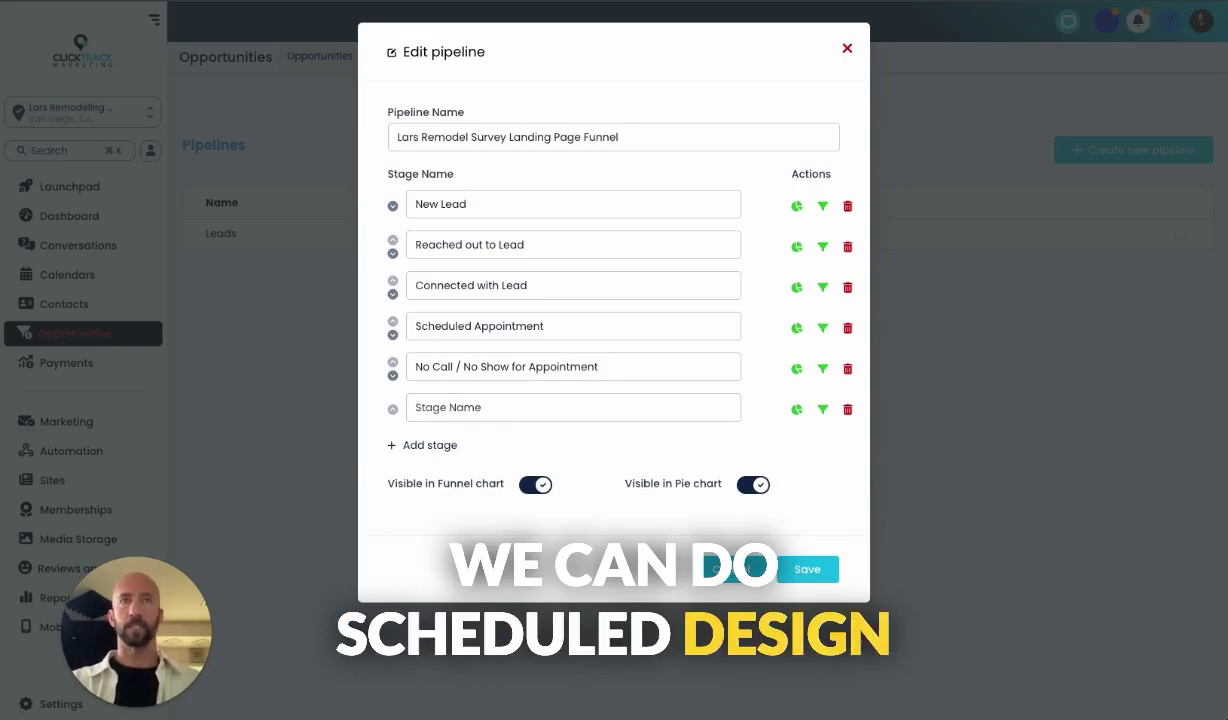
text(Design Consul)
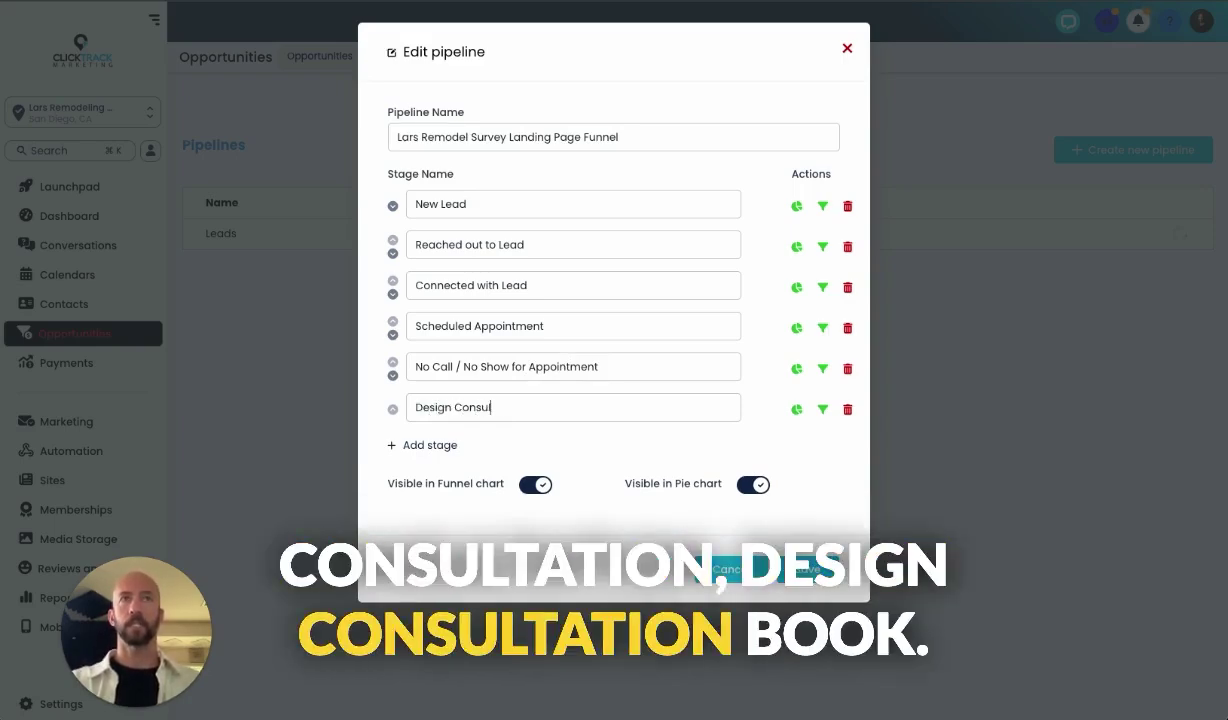
text(tation Booked)
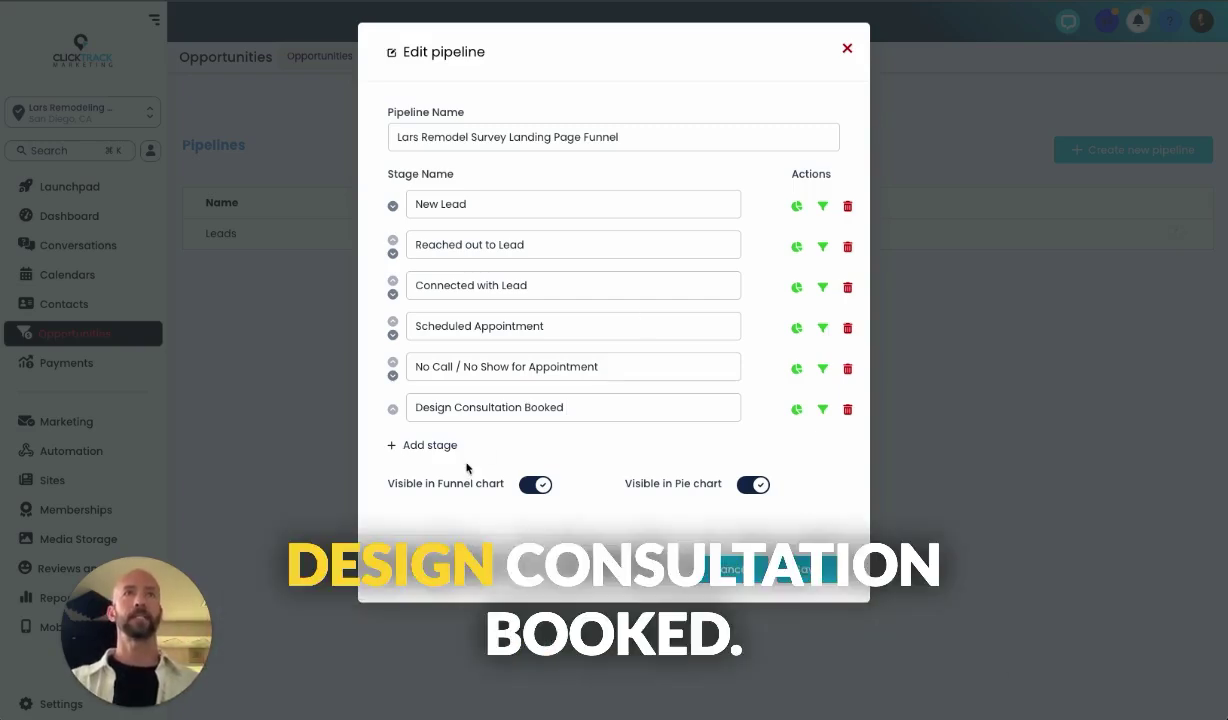
Add a pipeline stage named "Prepare Estimate" below Design Consultation Booked.
click(432, 445)
text(Pr)
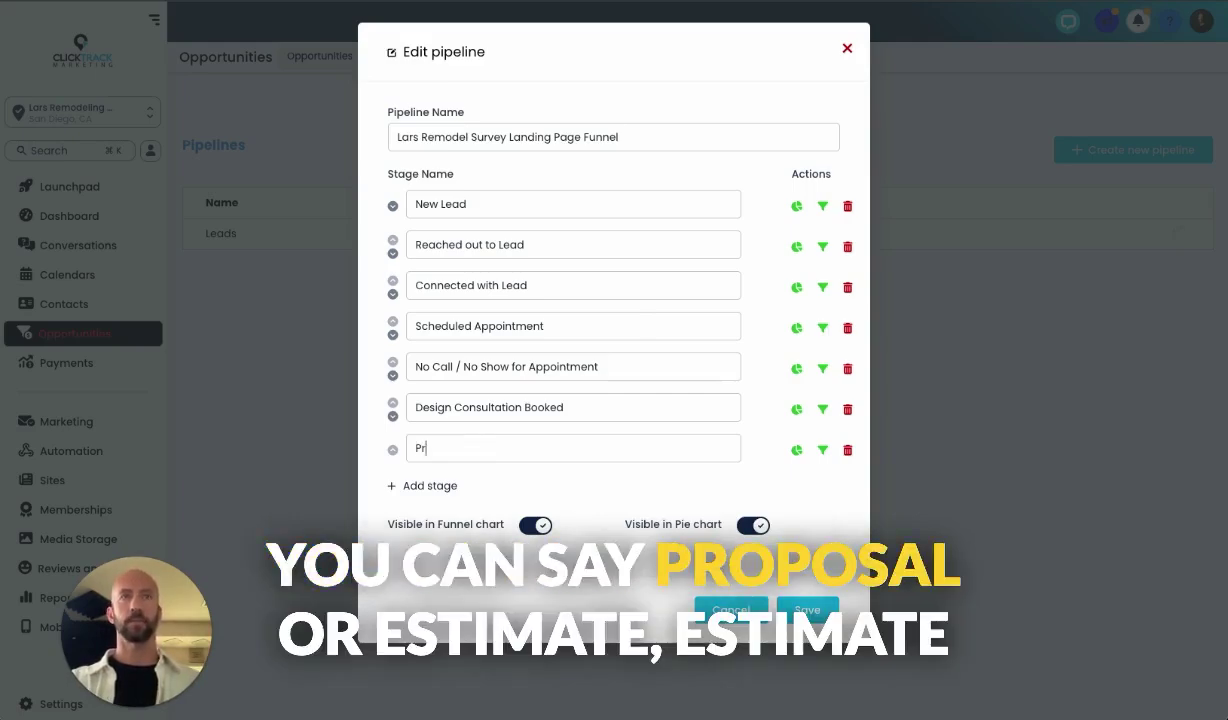
text(oposal )
text(Estimate Prepared)
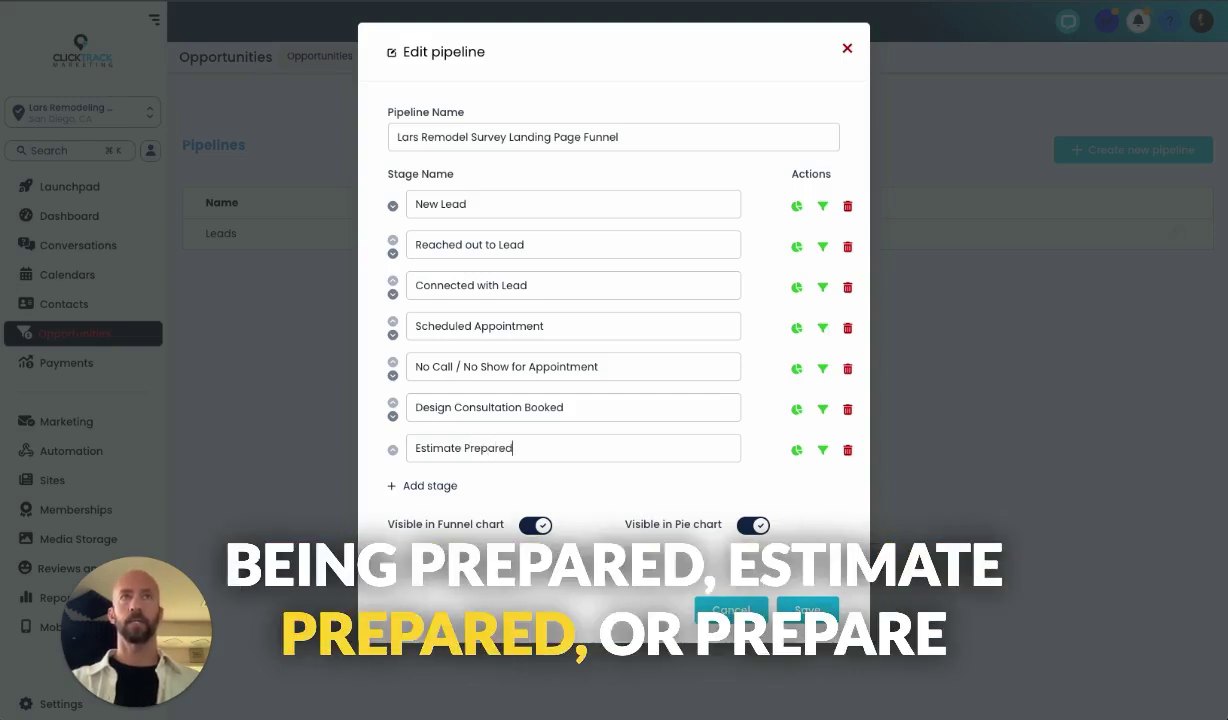
key(BackSpace)
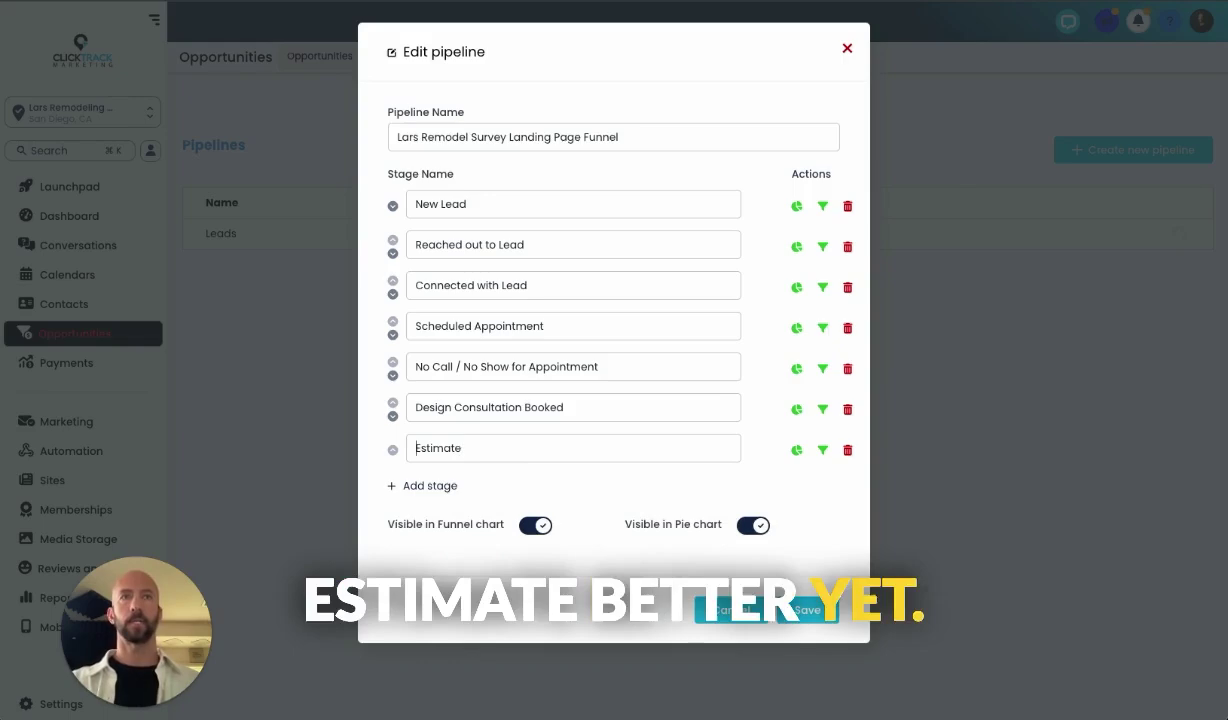
click(416, 448)
text(Prepare)
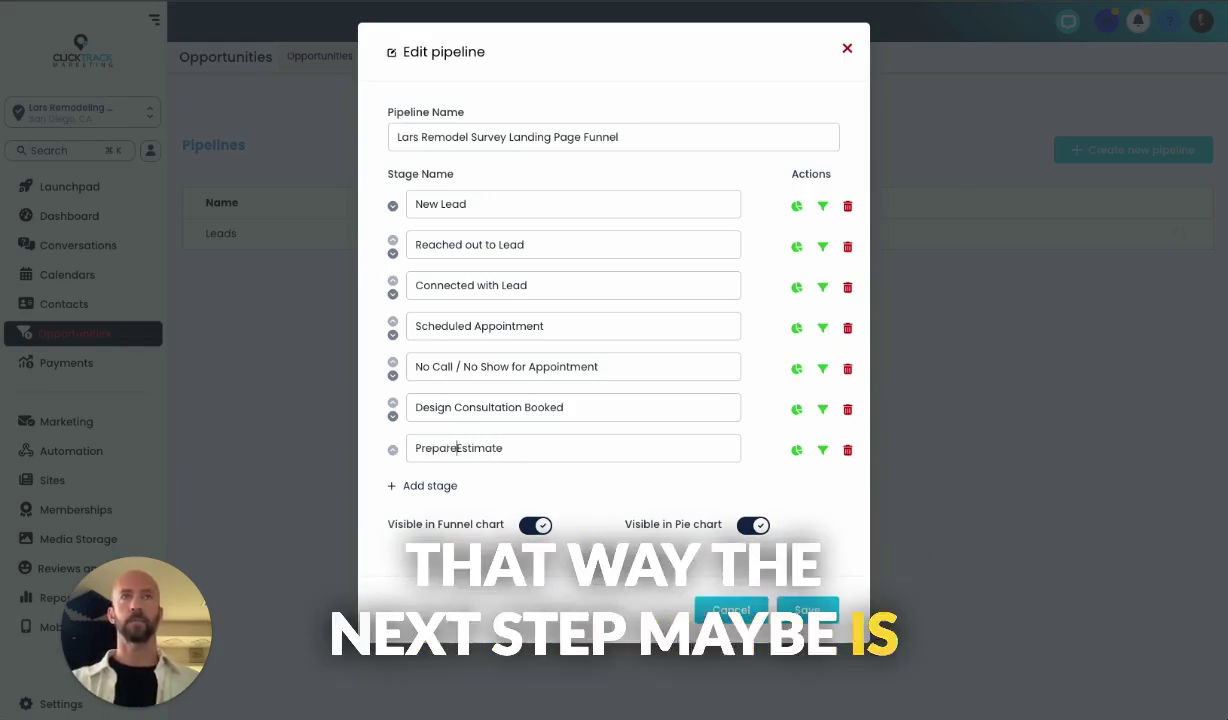
Add a pipeline stage named "Sent Proposal" below Prepare Estimate.
click(443, 488)
text(S)
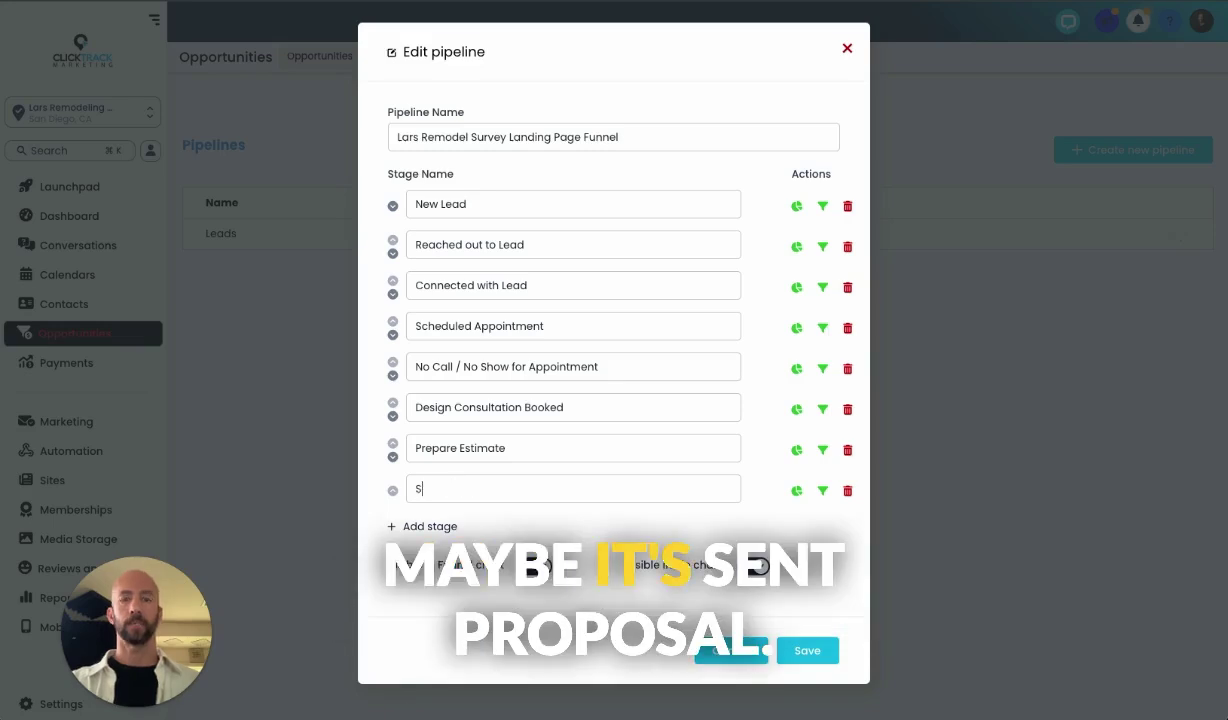
text(end Proposal)
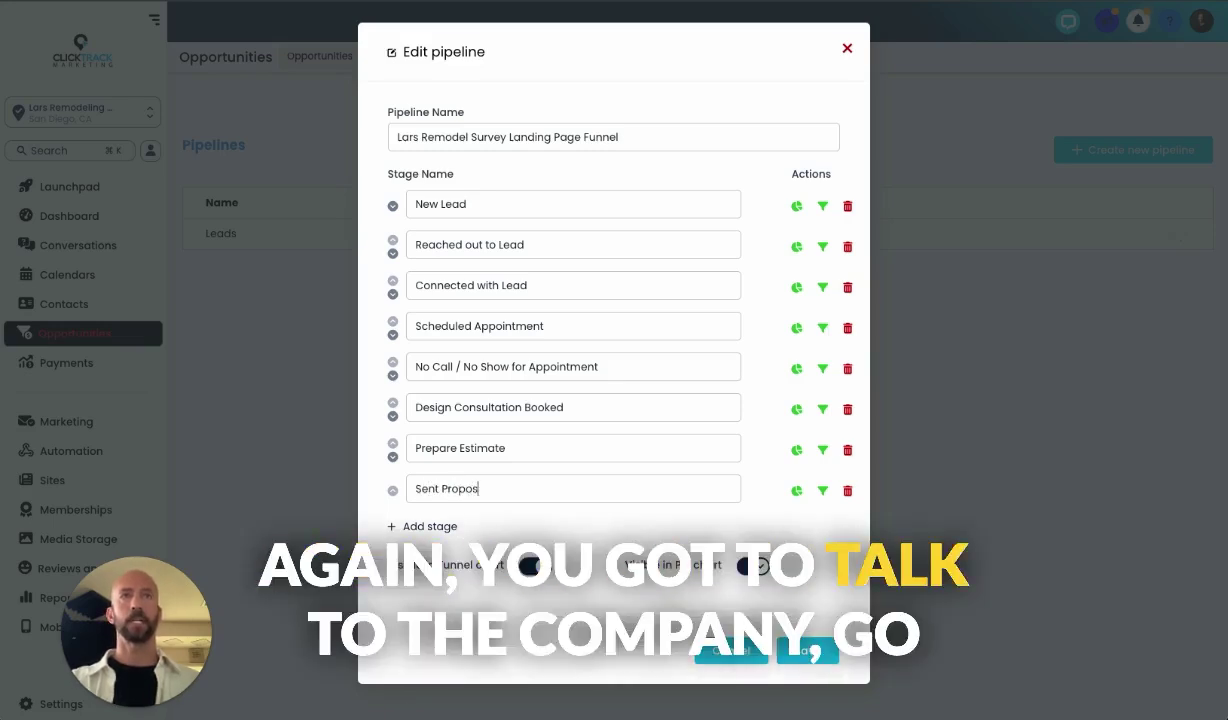
click(443, 489)
key(BackSpace)
text(t)
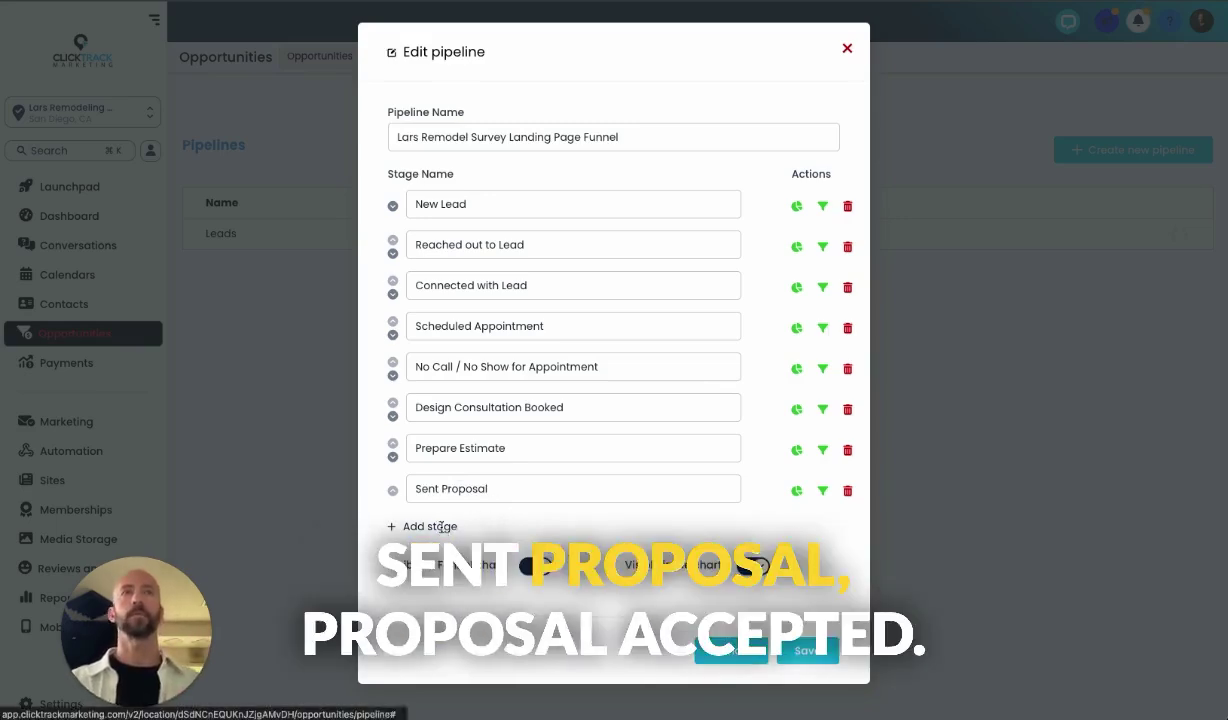
Add two more pipeline stages named "Proposal Accepted" and "Job Sold".
click(418, 526)
text(Proposal Accept)
text(ed)
click(425, 567)
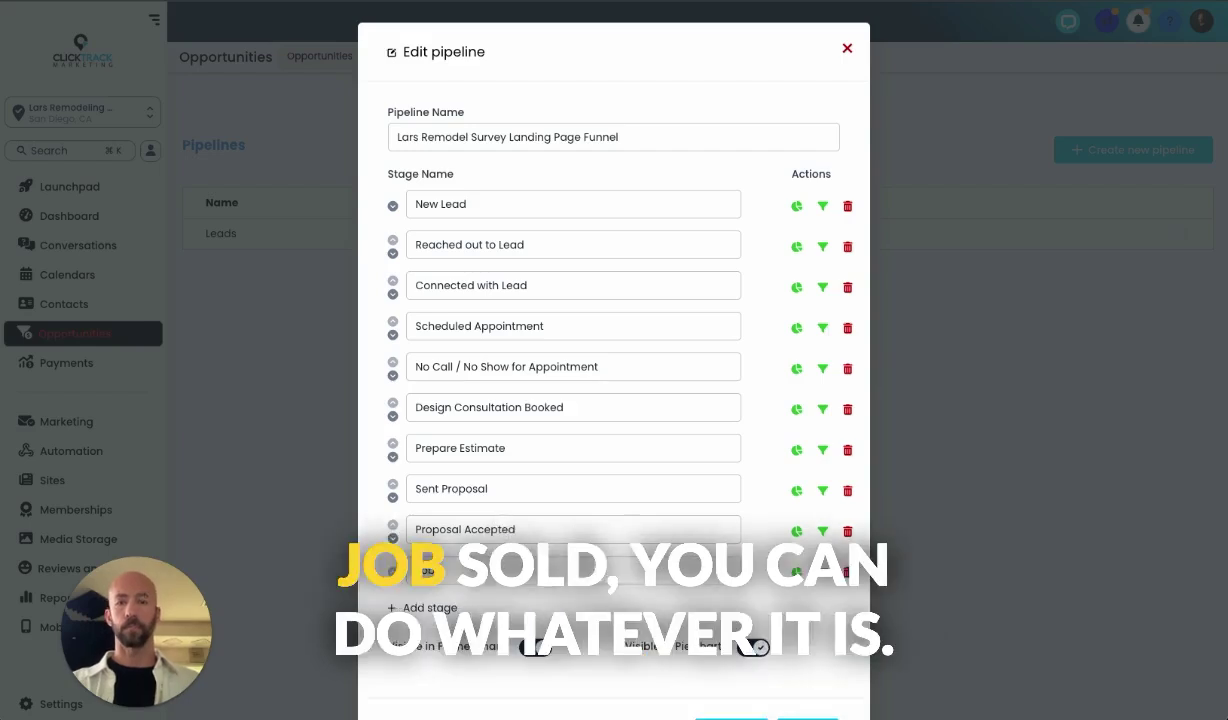
text(Job Sold)
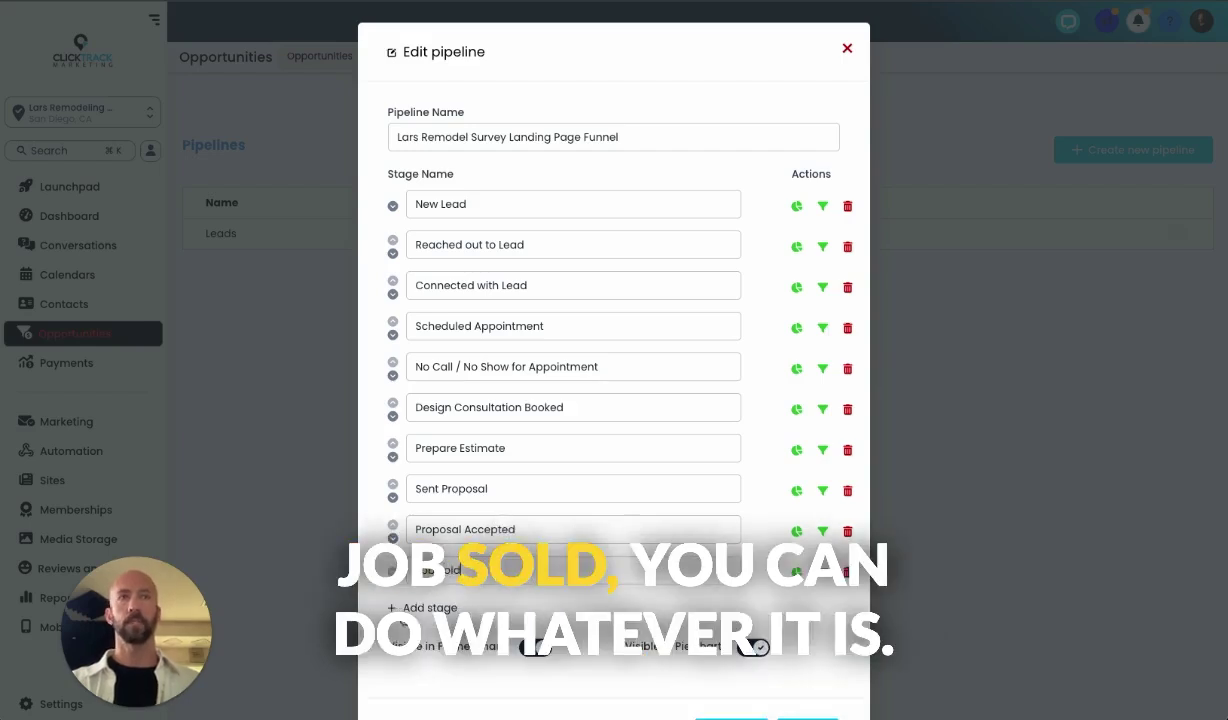
Add the closing stages "Job Completed" and "Request Review" and save the pipeline.
click(428, 608)
text(Job Completed)
click(437, 652)
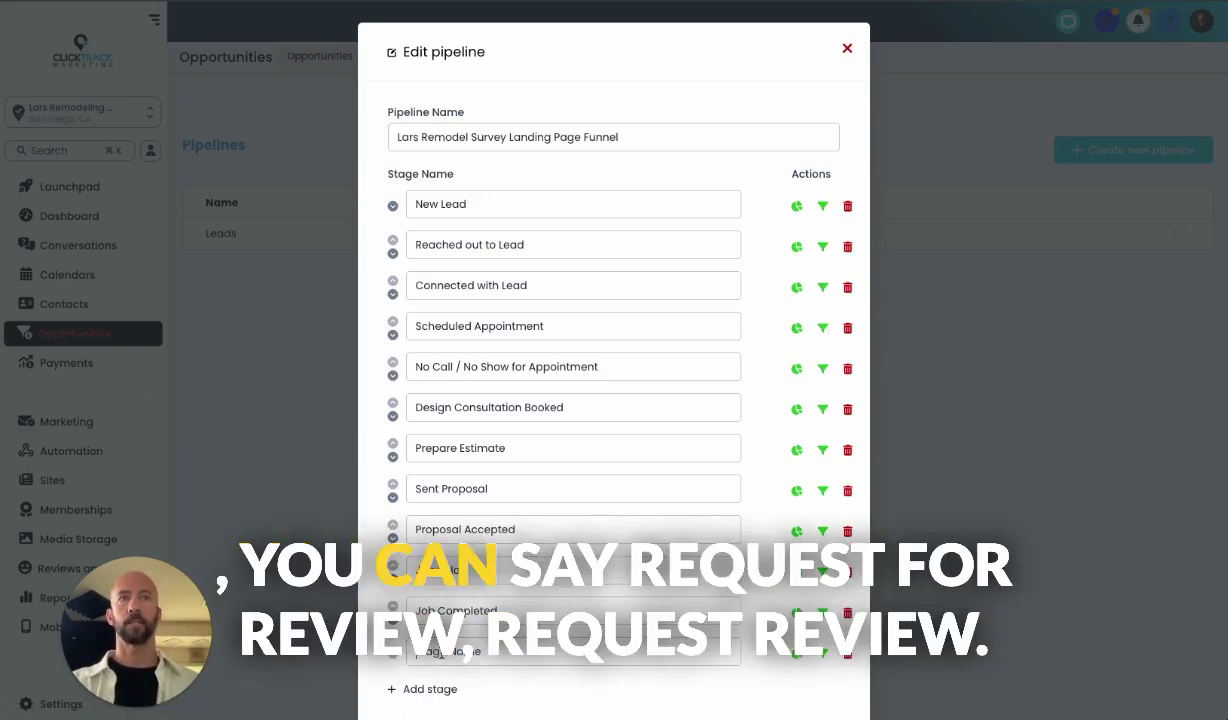
text(Request Review)
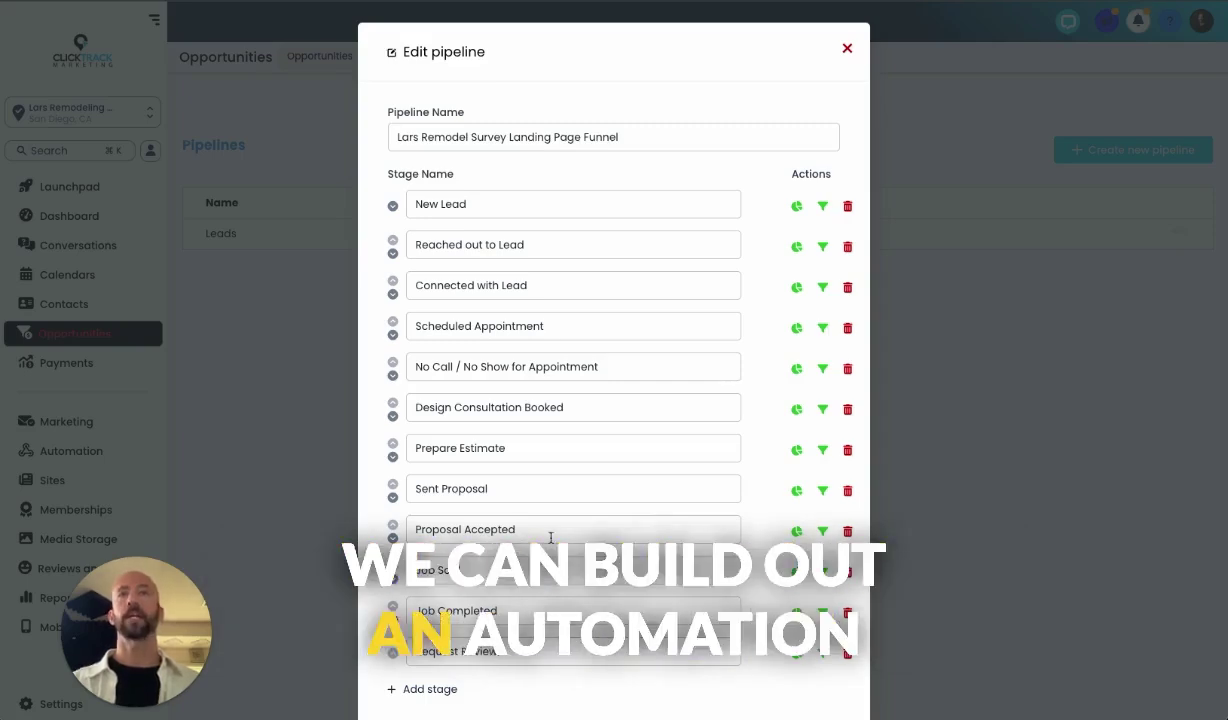
scroll(550, 538, down, 3)
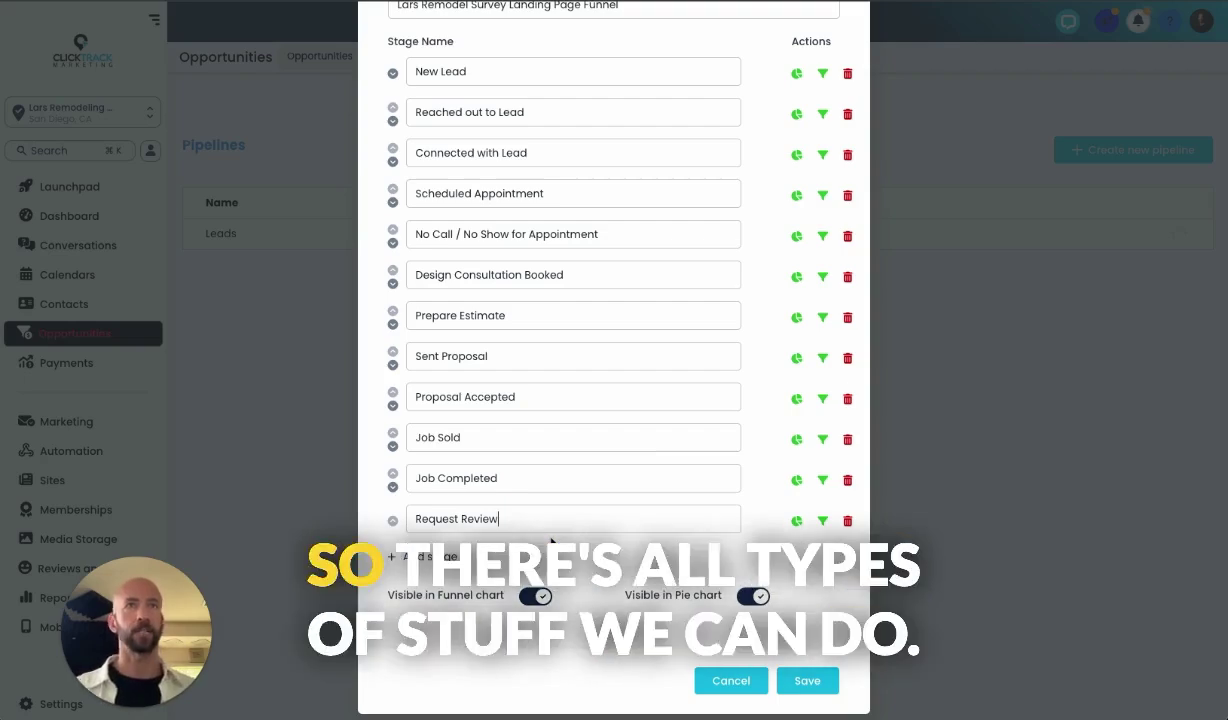
click(805, 681)
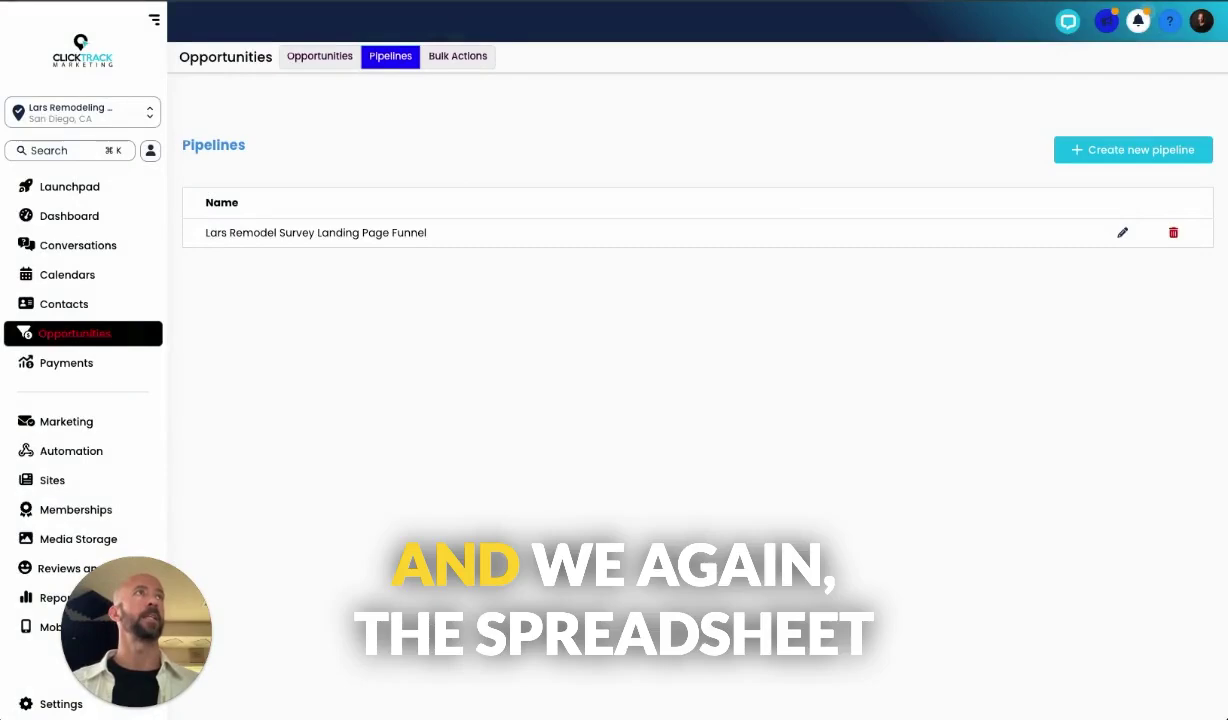
Switch to the Lars Remodel Landing Page Survey Leads spreadsheet in Google Sheets and review the lead's survey answer columns.
click(1065, 1)
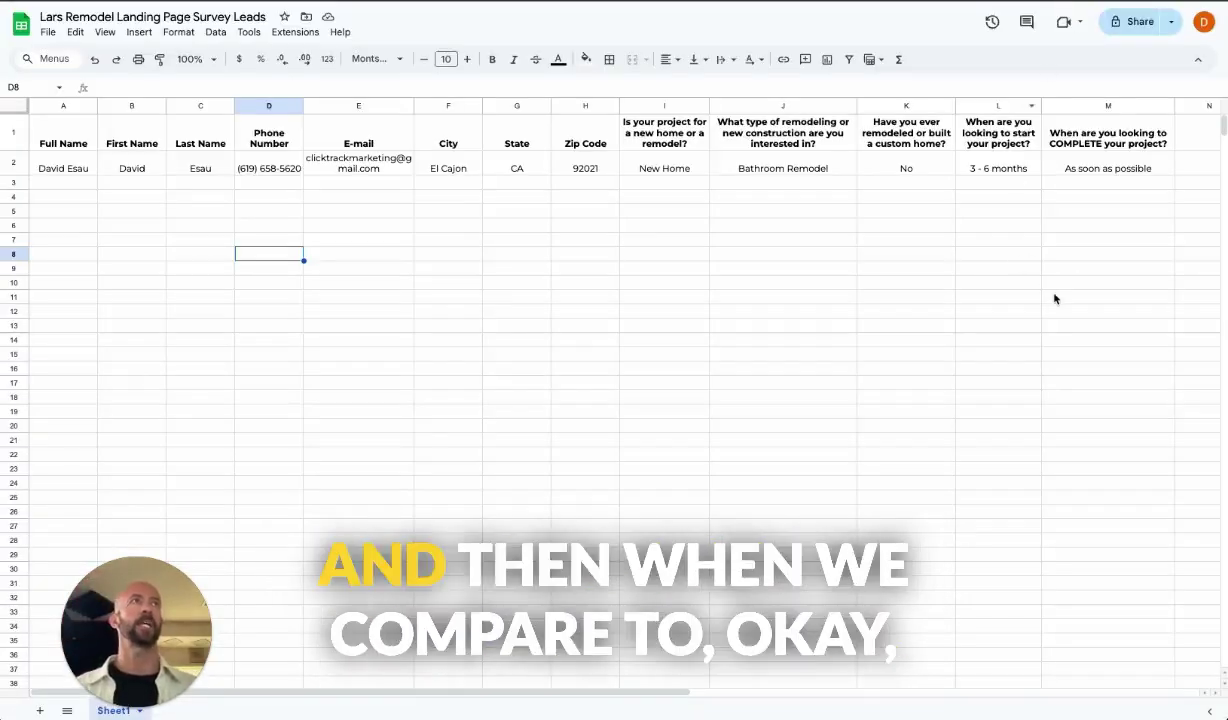
scroll(1054, 298, right, 2)
scroll(1054, 298, left, 2)
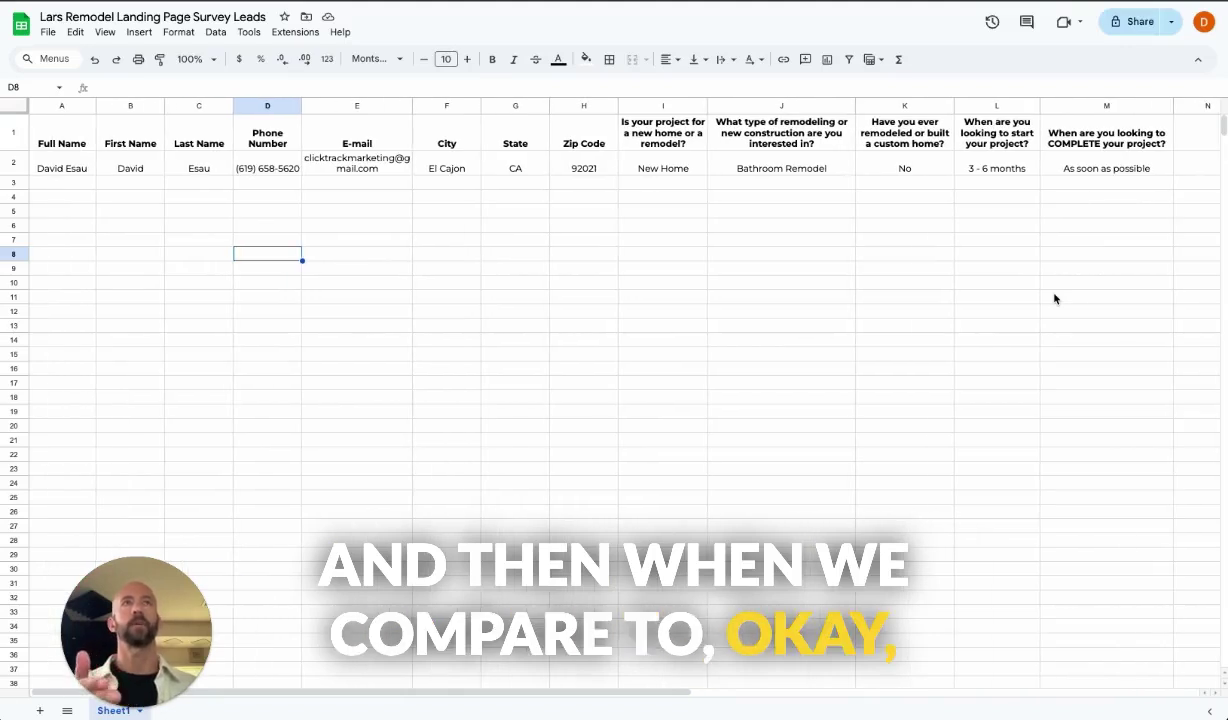